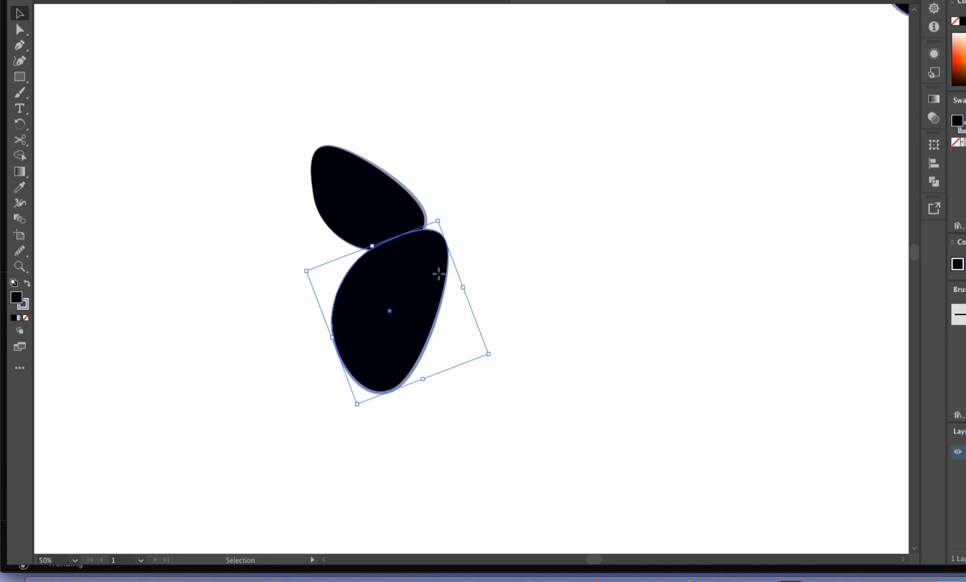
- Add a copy of the spare rounded shape at the cheek's lower inner edge, rotated upright as one muzzle half
{"action": "left_click_drag", "start_coordinate": [439, 273], "coordinate": [439, 264]}
{"action": "left_click", "coordinate": [511, 255]}
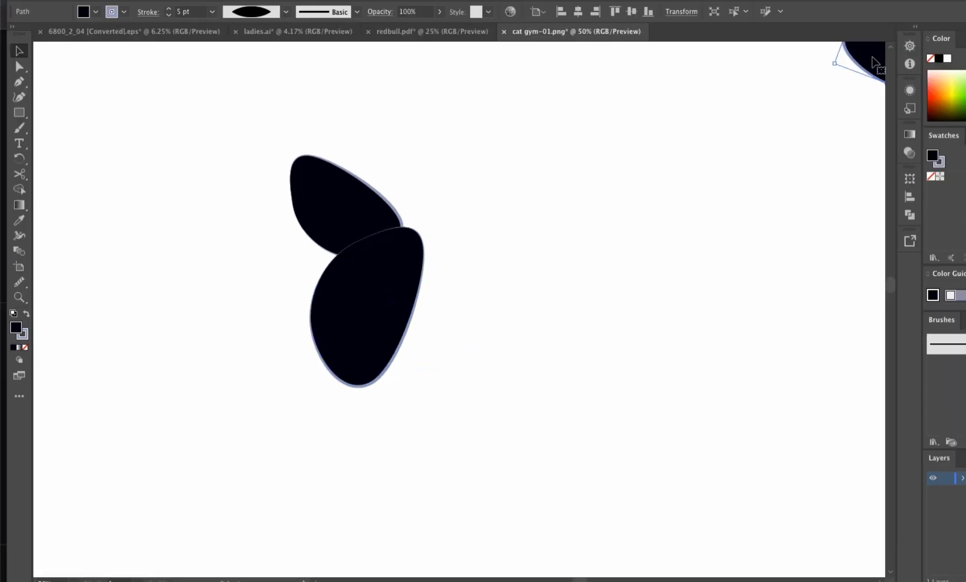
{"action": "left_click_drag", "start_coordinate": [872, 58], "coordinate": [494, 349]}
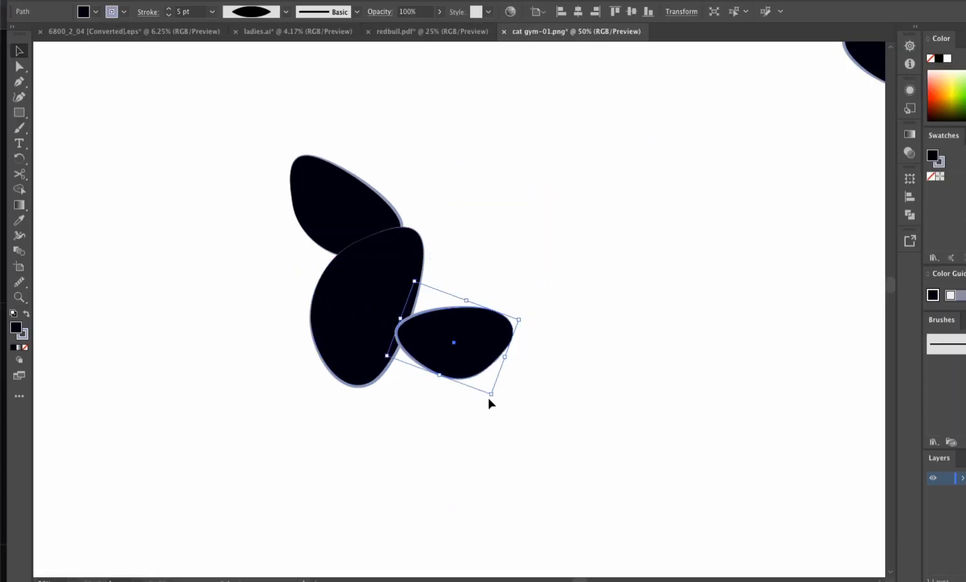
{"action": "left_click_drag", "start_coordinate": [491, 398], "coordinate": [440, 374]}
{"action": "left_click_drag", "start_coordinate": [456, 338], "coordinate": [425, 358]}
- Copy the muzzle shape, scale it down, rotate it and place it on the upper cheek as a slanted eye
{"action": "left_click_drag", "start_coordinate": [441, 322], "coordinate": [518, 434]}
{"action": "left_click", "coordinate": [469, 342]}
{"action": "left_click", "coordinate": [421, 351]}
{"action": "left_click_drag", "start_coordinate": [566, 378], "coordinate": [546, 409]}
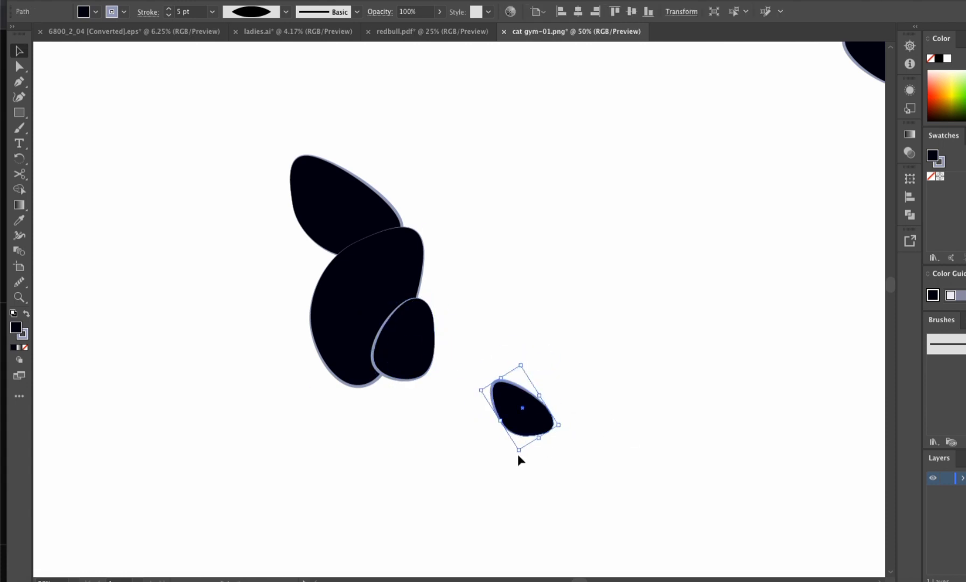
{"action": "left_click_drag", "start_coordinate": [519, 449], "coordinate": [520, 439]}
{"action": "left_click_drag", "start_coordinate": [536, 392], "coordinate": [464, 382]}
{"action": "left_click_drag", "start_coordinate": [540, 434], "coordinate": [395, 292]}
{"action": "left_click", "coordinate": [569, 464]}
- Fill the eye shape with white, ffffff
{"action": "double_click", "coordinate": [15, 328]}
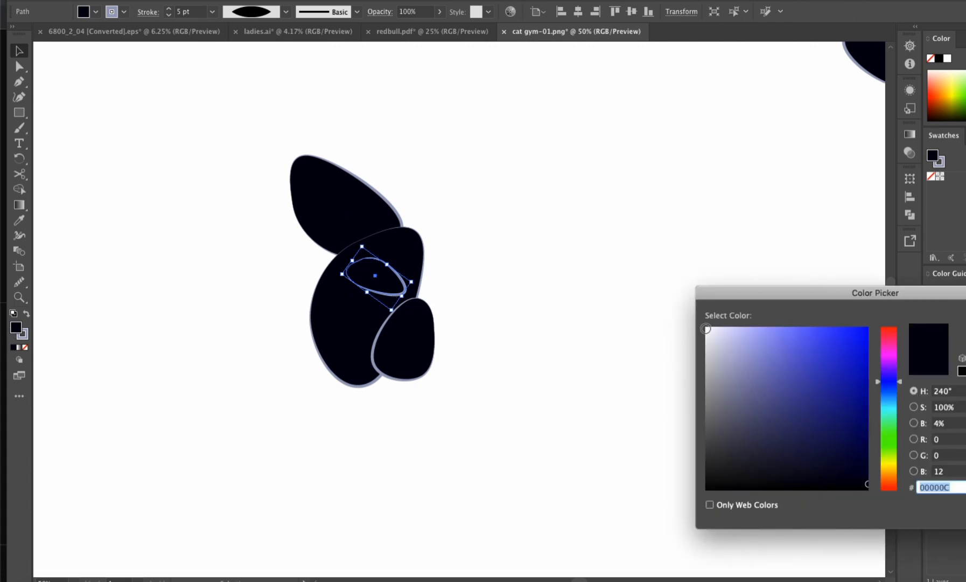
{"action": "type", "text": "ffffff"}
{"action": "key", "text": "Return"}
{"action": "left_click", "coordinate": [727, 352]}
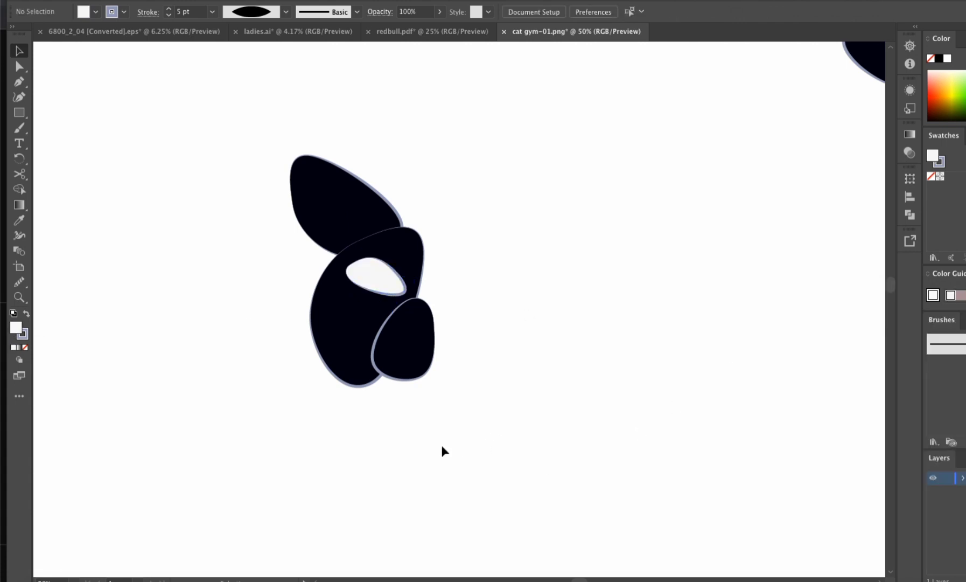
- Copy the muzzle shape, reduce and rotate it to lie horizontally, and place it at the muzzle's top as the nose
{"action": "left_click_drag", "start_coordinate": [409, 377], "coordinate": [400, 311], "text": "alt"}
{"action": "left_click", "coordinate": [423, 354]}
{"action": "left_click", "coordinate": [452, 326]}
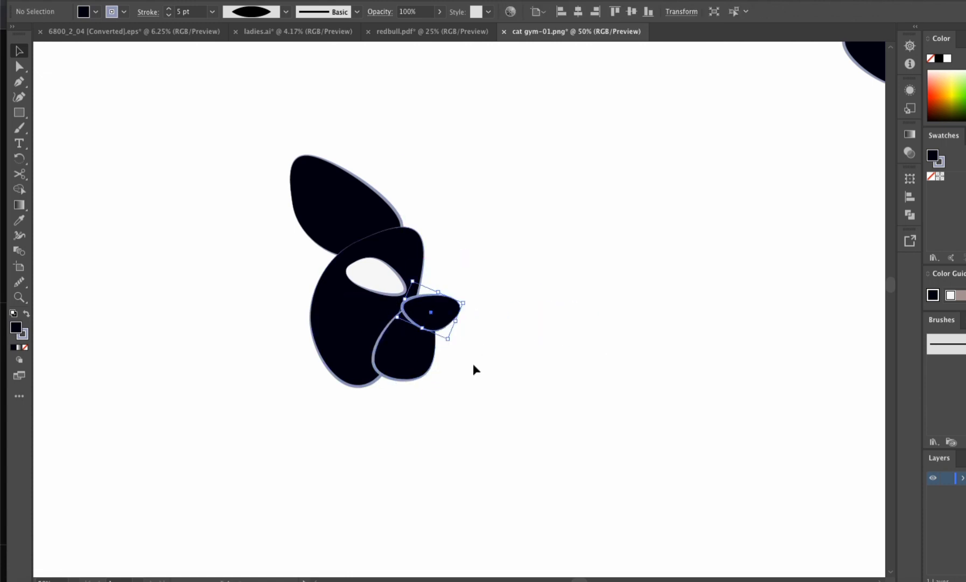
- Copy the whole half face, reflect the copy horizontally and align it with the original to form a symmetrical face
{"action": "left_click_drag", "start_coordinate": [476, 431], "coordinate": [253, 145]}
{"action": "left_click_drag", "start_coordinate": [351, 319], "coordinate": [532, 325]}
{"action": "right_click", "coordinate": [526, 329]}
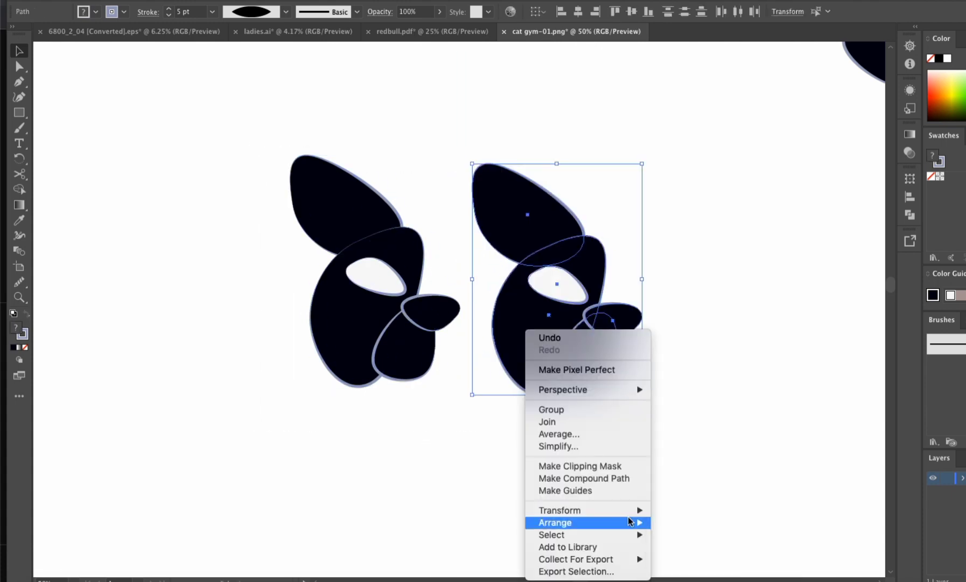
{"action": "mouse_move", "coordinate": [619, 510]}
{"action": "left_click", "coordinate": [674, 521]}
{"action": "key", "text": "Return"}
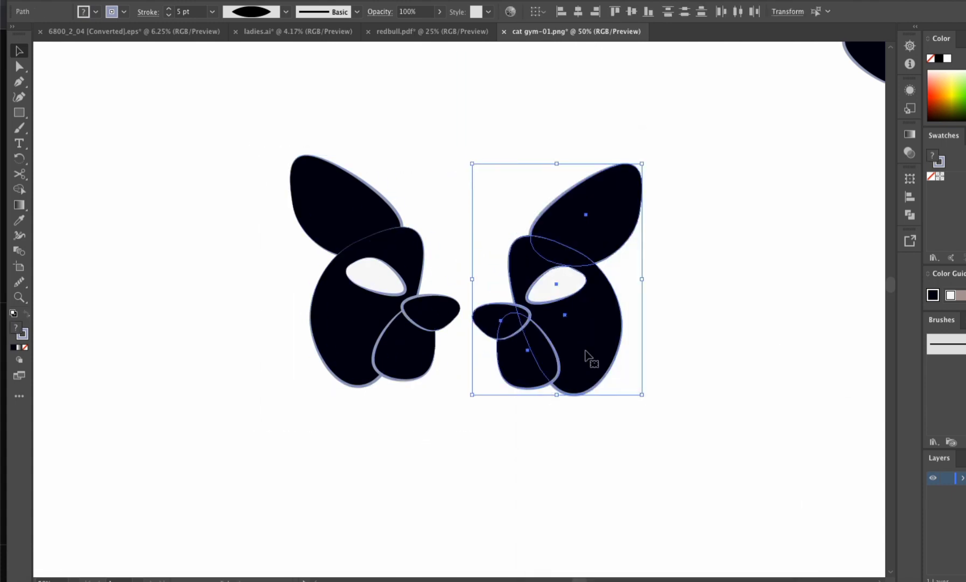
{"action": "left_click_drag", "start_coordinate": [587, 357], "coordinate": [518, 345]}
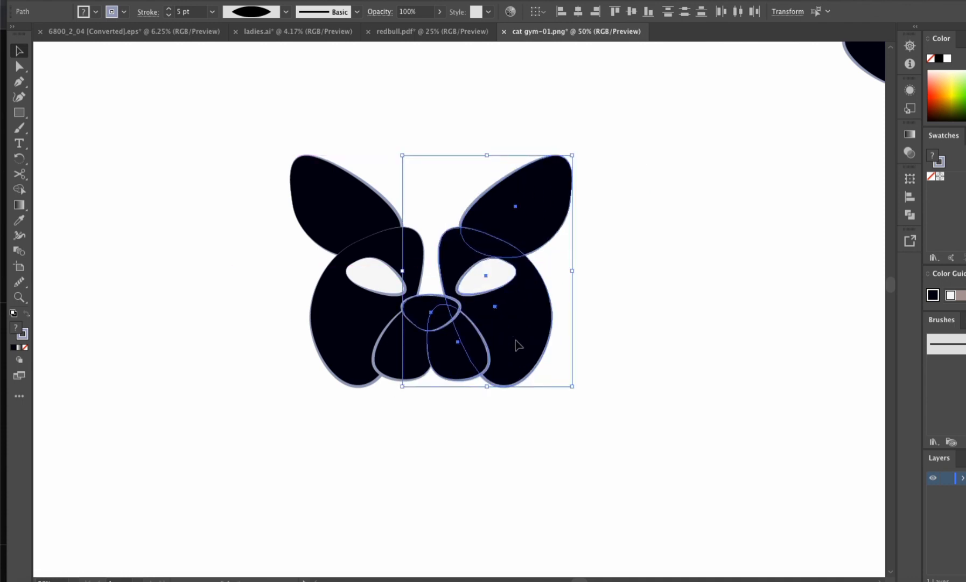
{"action": "left_click", "coordinate": [648, 315]}
- Copy the right cheek, rotate it to lie across the forehead between the ears, and send it to the back
{"action": "left_click_drag", "start_coordinate": [523, 218], "coordinate": [650, 386]}
{"action": "left_click_drag", "start_coordinate": [684, 436], "coordinate": [632, 232]}
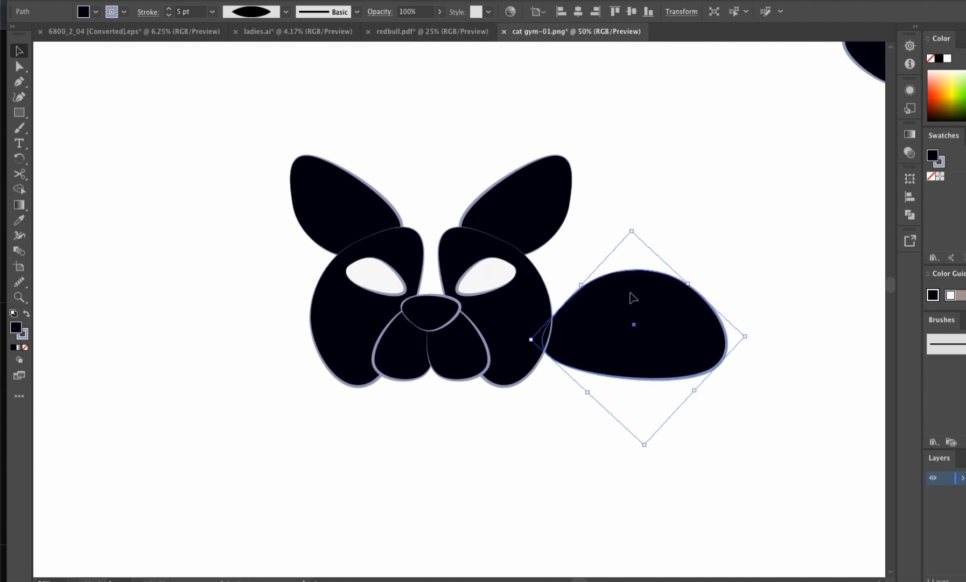
{"action": "left_click_drag", "start_coordinate": [632, 298], "coordinate": [435, 229]}
{"action": "right_click", "coordinate": [432, 229]}
{"action": "mouse_move", "coordinate": [474, 454]}
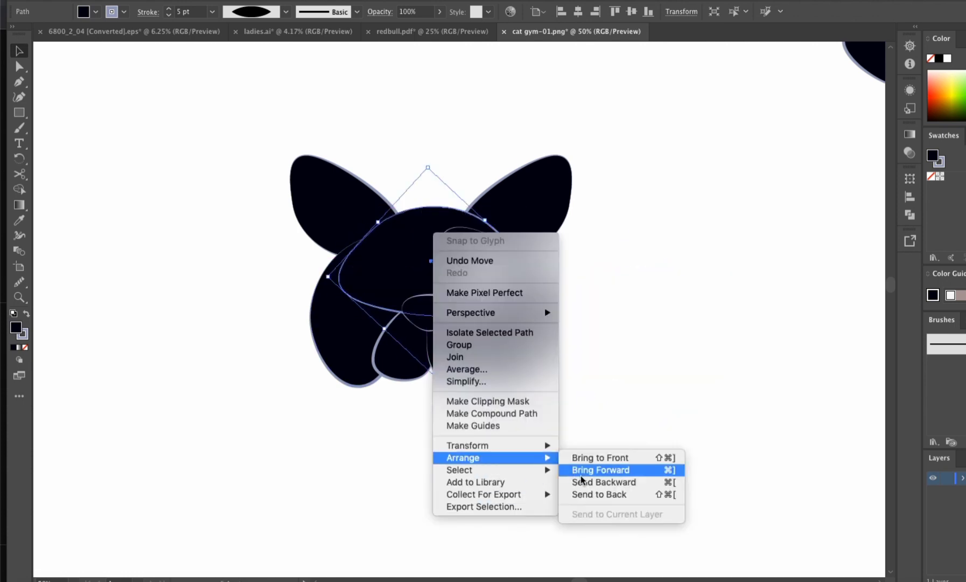
{"action": "left_click", "coordinate": [585, 492]}
{"action": "left_click", "coordinate": [585, 490]}
- Send both ears behind the forehead and cheeks
{"action": "left_click", "coordinate": [543, 220]}
{"action": "left_click", "coordinate": [345, 216], "text": "shift"}
{"action": "right_click", "coordinate": [338, 214]}
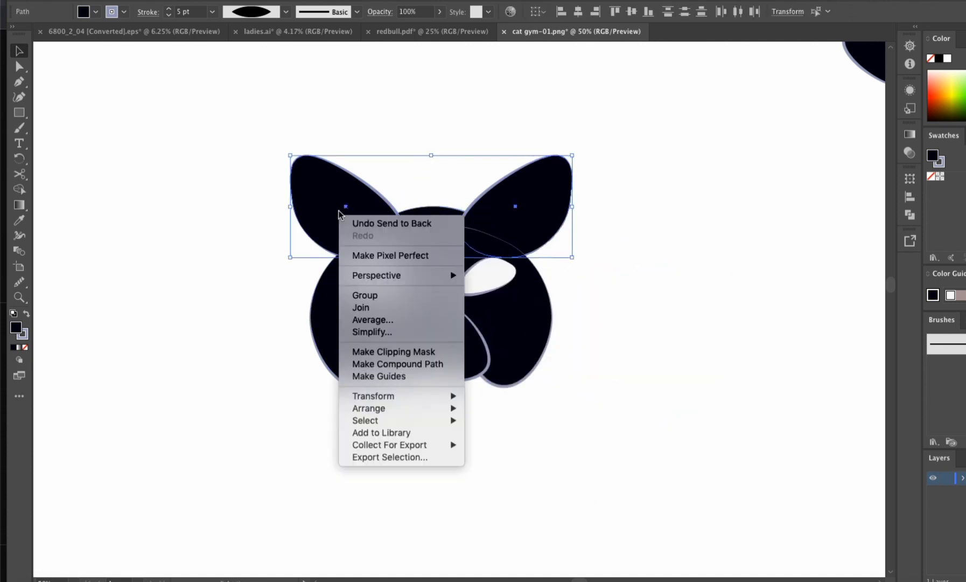
{"action": "mouse_move", "coordinate": [456, 412]}
{"action": "left_click", "coordinate": [490, 442]}
- Copy the forehead shape downward, then resize and position the copy as a rounded chin beneath the muzzle
{"action": "left_click", "coordinate": [438, 216]}
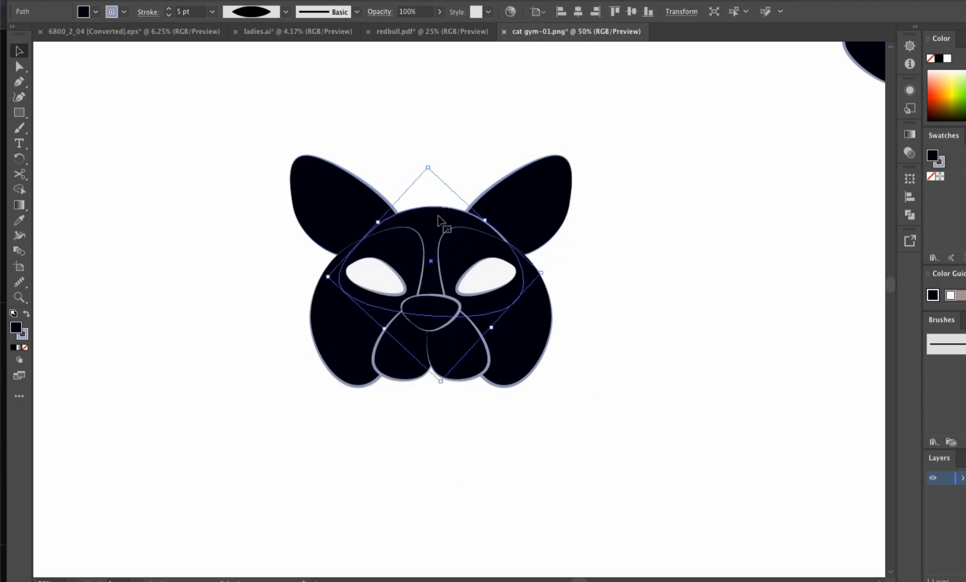
{"action": "left_click", "coordinate": [491, 448]}
{"action": "left_click_drag", "start_coordinate": [435, 208], "coordinate": [437, 339], "text": "alt"}
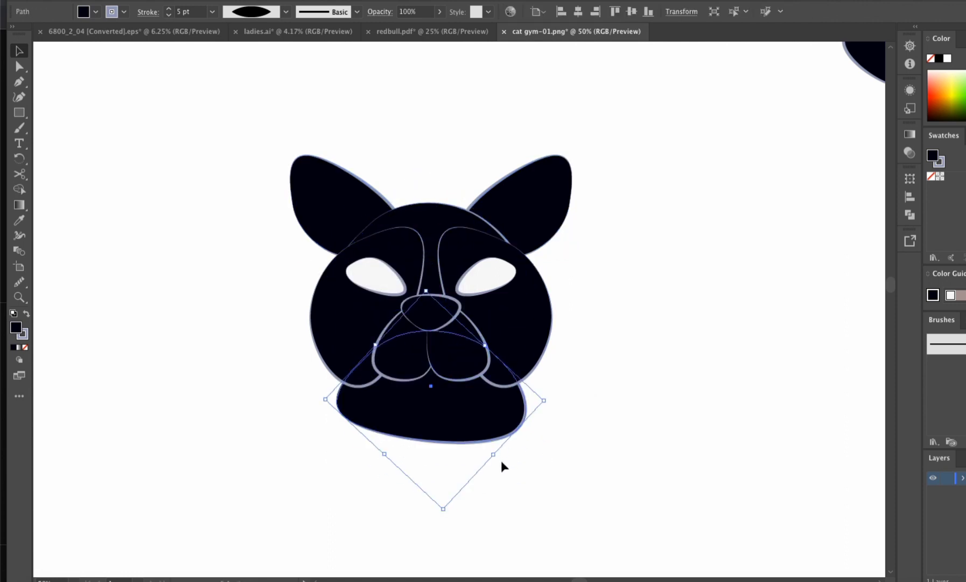
{"action": "left_click_drag", "start_coordinate": [502, 461], "coordinate": [350, 341]}
{"action": "left_click_drag", "start_coordinate": [453, 507], "coordinate": [427, 405], "text": "shift"}
{"action": "left_click", "coordinate": [439, 438]}
{"action": "left_click", "coordinate": [471, 427]}
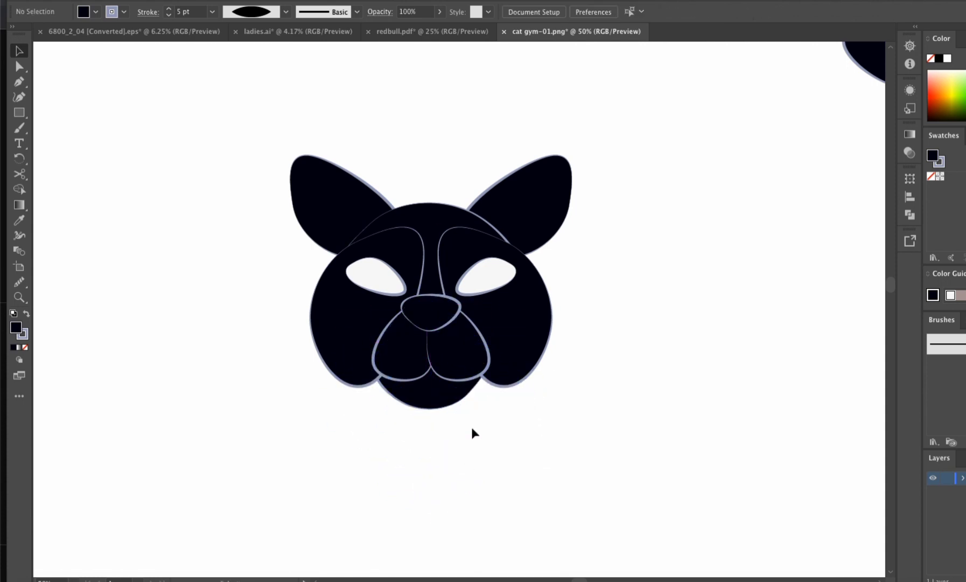
- Narrow both cheeks slightly by pulling their outer edges inward
{"action": "left_click", "coordinate": [520, 362]}
{"action": "left_click_drag", "start_coordinate": [555, 335], "coordinate": [316, 329]}
{"action": "left_click", "coordinate": [348, 434]}
{"action": "left_click", "coordinate": [347, 343]}
{"action": "left_click", "coordinate": [305, 301]}
- Lower both ears slightly and pull their outer edges inward to match the narrower face
{"action": "left_click", "coordinate": [328, 224]}
{"action": "left_click", "coordinate": [524, 231], "text": "shift"}
{"action": "left_click_drag", "start_coordinate": [508, 221], "coordinate": [507, 233]}
{"action": "left_click_drag", "start_coordinate": [290, 221], "coordinate": [297, 222]}
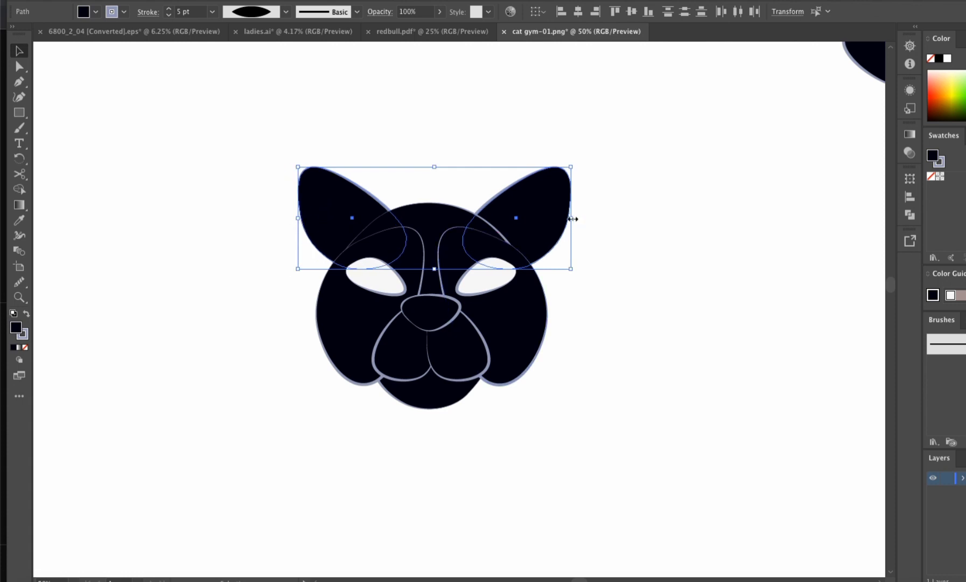
{"action": "left_click_drag", "start_coordinate": [573, 219], "coordinate": [568, 219]}
{"action": "left_click", "coordinate": [622, 241]}
- Copy the right ear inward, rotate the copy slightly and send it to the back as a second ear layer
{"action": "left_click_drag", "start_coordinate": [512, 208], "coordinate": [490, 198]}
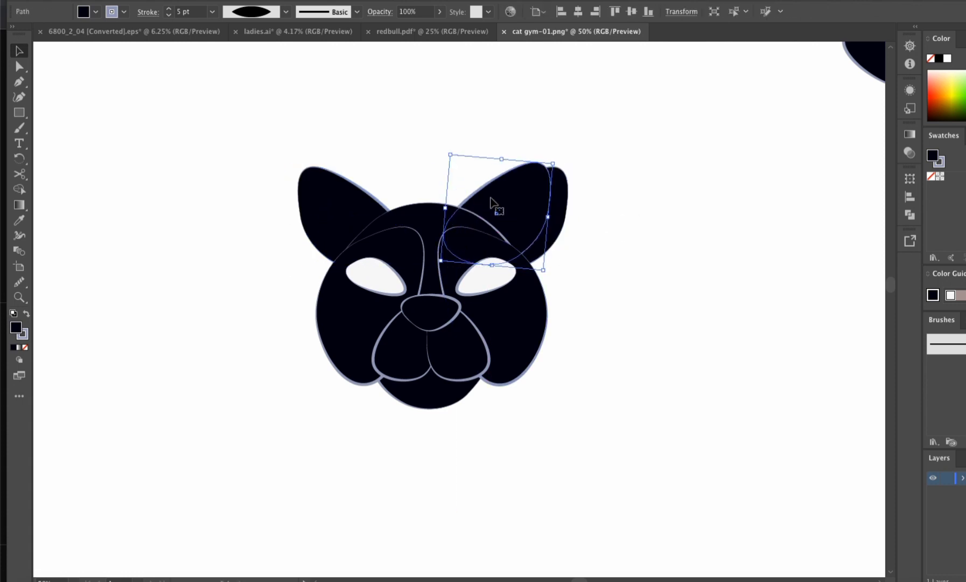
{"action": "left_click_drag", "start_coordinate": [554, 220], "coordinate": [552, 229]}
{"action": "right_click", "coordinate": [552, 230]}
{"action": "mouse_move", "coordinate": [673, 457]}
{"action": "left_click", "coordinate": [703, 493]}
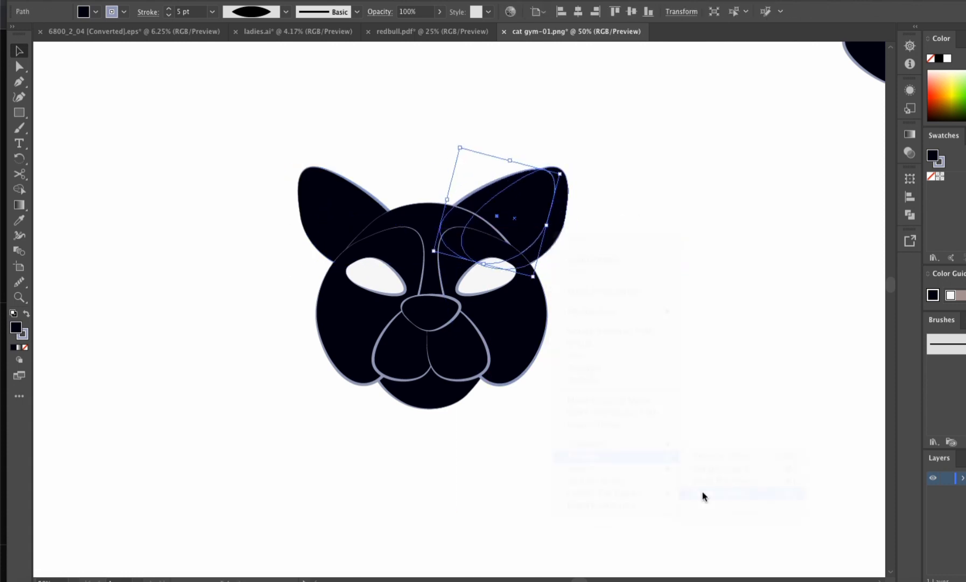
{"action": "left_click", "coordinate": [646, 340]}
- Copy the right ear's back layer to the left ear and reflect it to mirror the other side
{"action": "left_click_drag", "start_coordinate": [499, 174], "coordinate": [358, 198]}
{"action": "right_click", "coordinate": [384, 201]}
{"action": "mouse_move", "coordinate": [418, 412]}
{"action": "left_click", "coordinate": [556, 458]}
{"action": "left_click", "coordinate": [802, 341]}
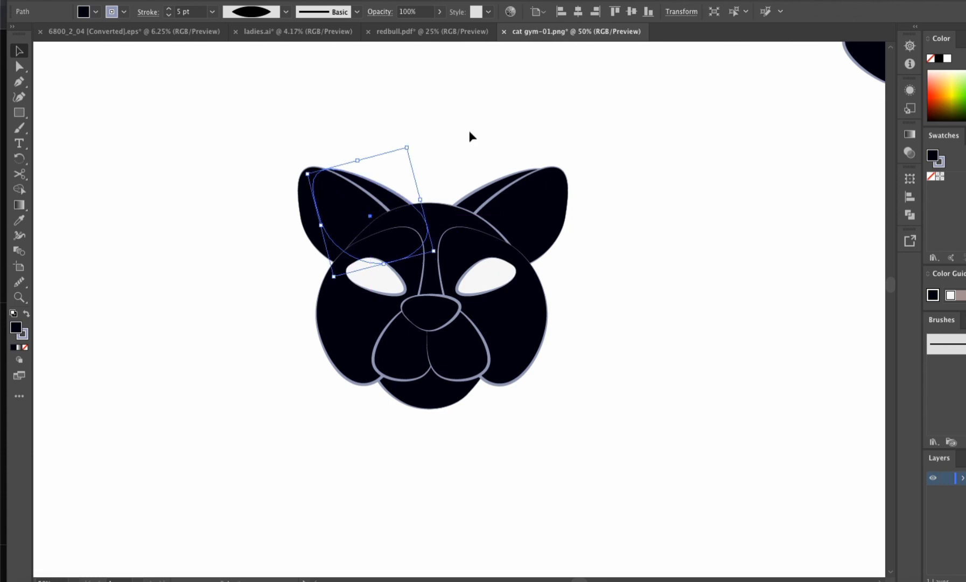
{"action": "left_click", "coordinate": [470, 133]}
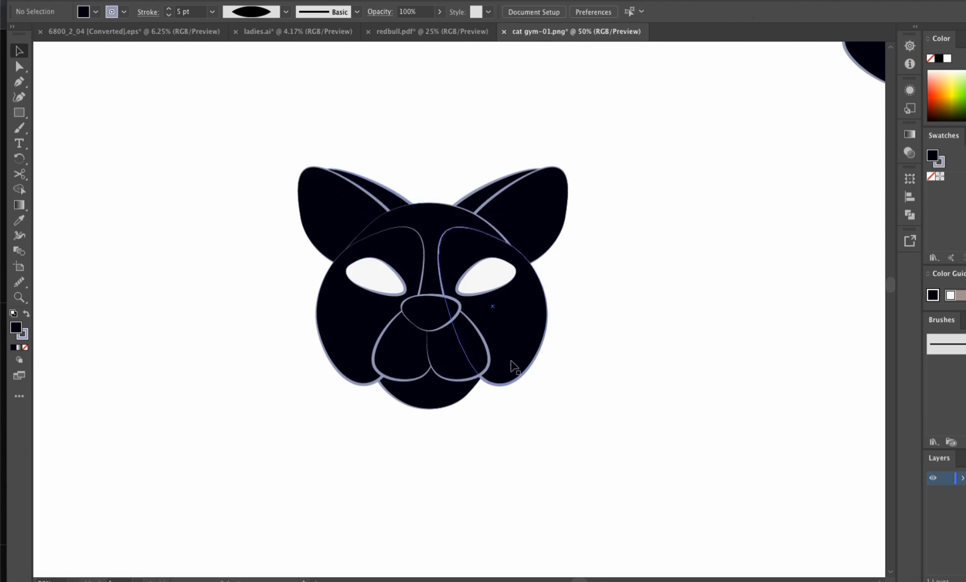
- Copy a black face shape, shrink it to a narrow vertical slit and place it in the right eye as the pupil
{"action": "left_click", "coordinate": [485, 289]}
{"action": "left_click_drag", "start_coordinate": [484, 289], "coordinate": [602, 380]}
{"action": "left_click_drag", "start_coordinate": [593, 345], "coordinate": [487, 277]}
{"action": "left_click", "coordinate": [625, 332]}
{"action": "left_click", "coordinate": [478, 298], "text": "super"}
{"action": "left_click", "coordinate": [478, 297], "text": "super"}
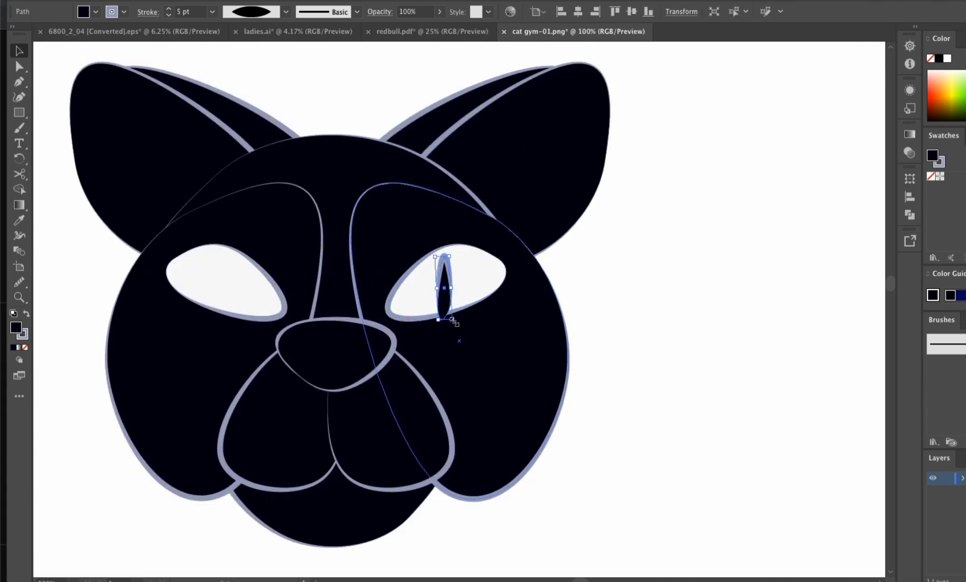
- Adjust the right eye's slit pupil and place a matching copy in the left eye
{"action": "left_click_drag", "start_coordinate": [452, 319], "coordinate": [351, 311]}
{"action": "key", "text": "super+shift+a"}
{"action": "left_click", "coordinate": [446, 292]}
{"action": "left_click", "coordinate": [385, 305], "text": "alt+super"}
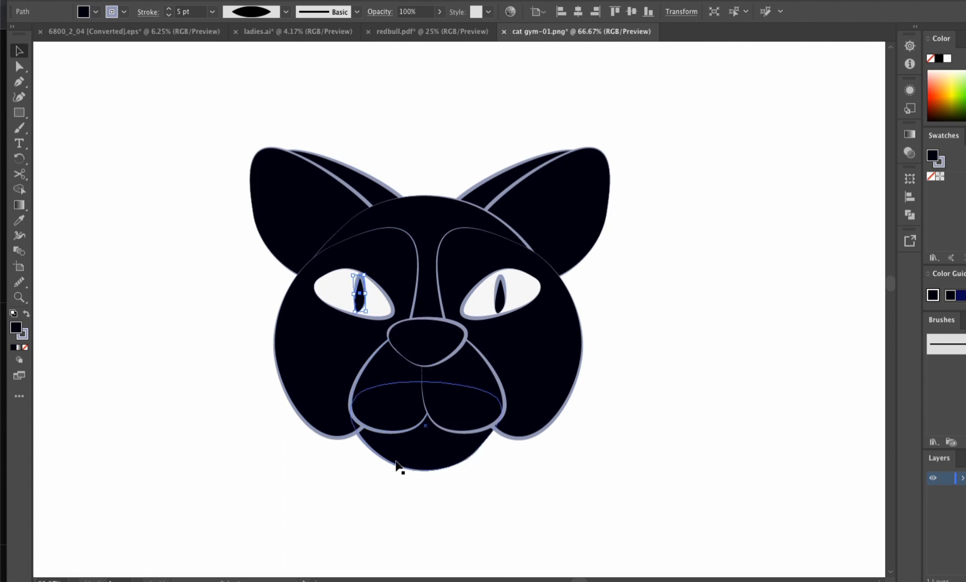
{"action": "left_click", "coordinate": [319, 465]}
{"action": "key", "text": "ctrl+minus"}
- Fill the nose with a muted salmon pink
{"action": "left_click", "coordinate": [491, 264]}
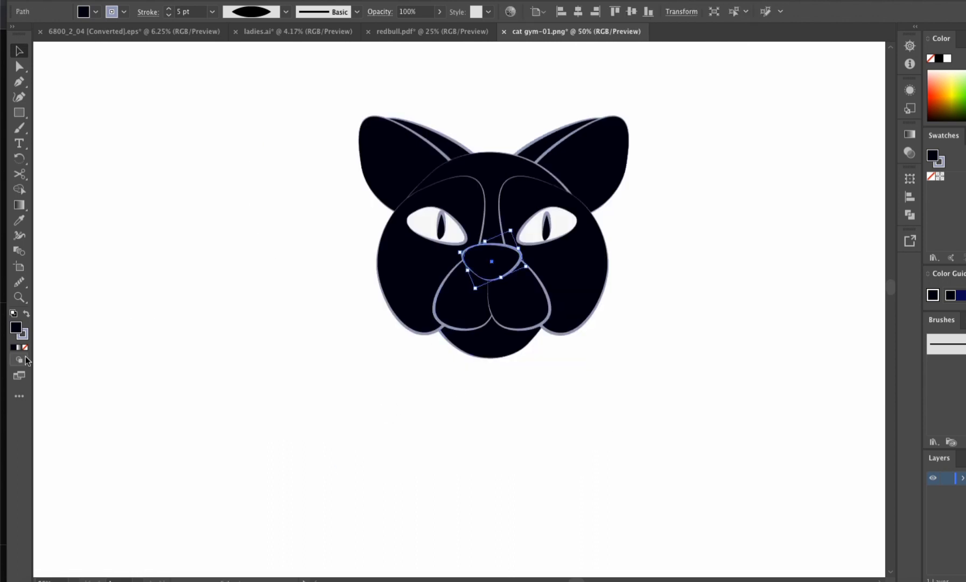
{"action": "double_click", "coordinate": [16, 326]}
{"action": "left_click", "coordinate": [886, 327]}
{"action": "left_click", "coordinate": [799, 334]}
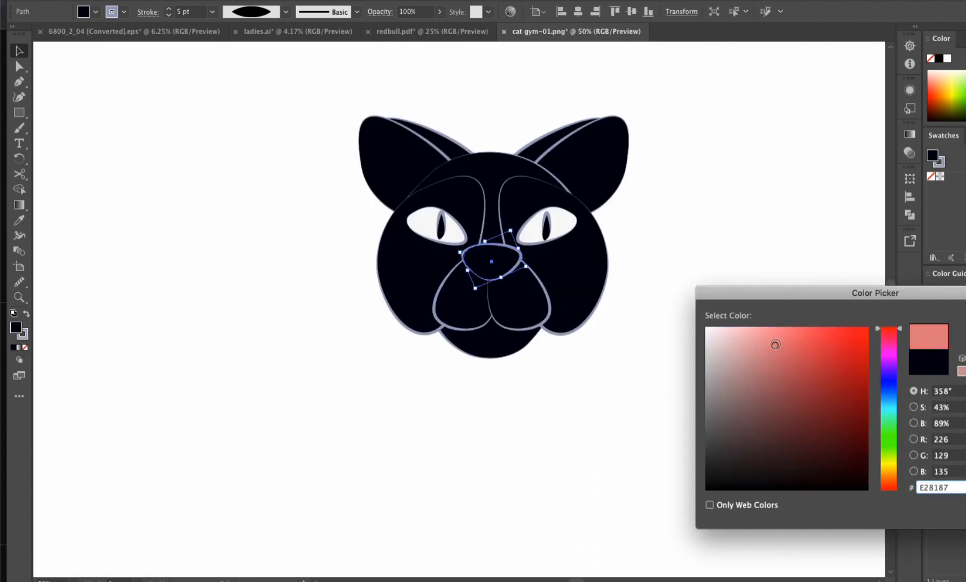
{"action": "key", "text": "Return"}
{"action": "left_click", "coordinate": [703, 355]}
{"action": "scroll", "coordinate": [703, 355], "scroll_direction": "up", "scroll_amount": 1}
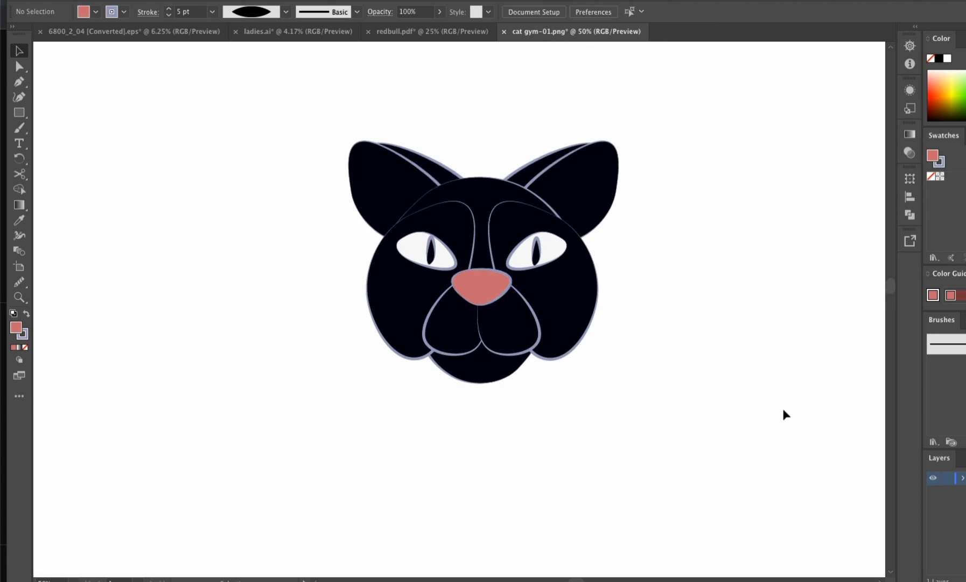
- Place a copy of the right muzzle half in the empty area below the face
{"action": "left_click", "coordinate": [512, 338]}
{"action": "left_click", "coordinate": [503, 342]}
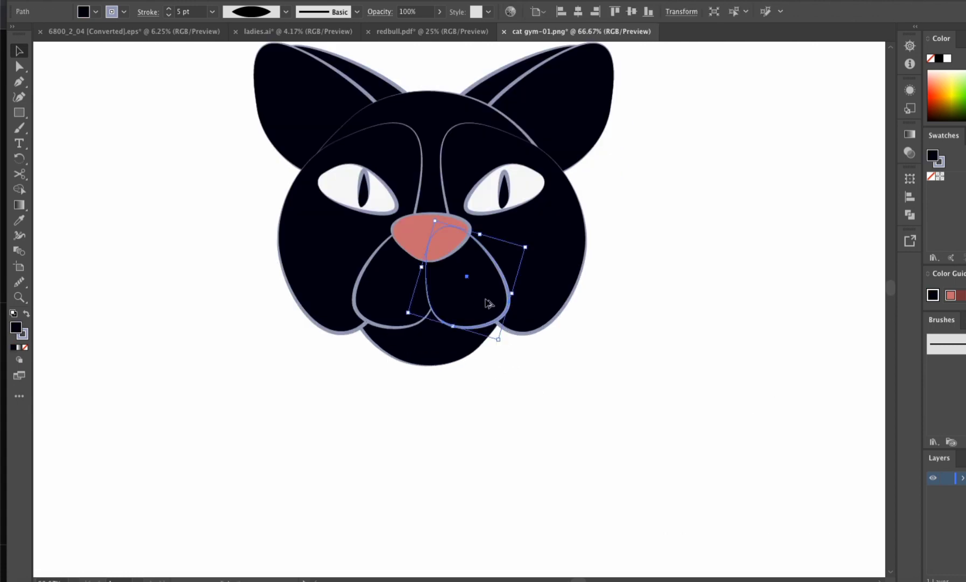
{"action": "left_click_drag", "start_coordinate": [492, 303], "coordinate": [545, 434]}
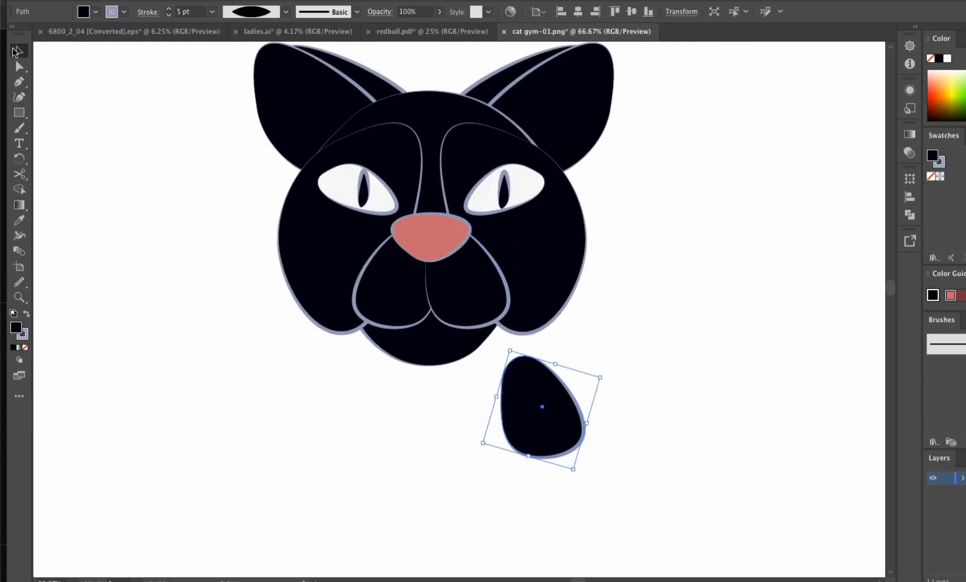
- Delete the copied shape's left and bottom anchor points to leave one curved stroke, and set its fill to none
{"action": "left_click", "coordinate": [18, 66]}
{"action": "left_click", "coordinate": [503, 385]}
{"action": "key", "text": "Delete"}
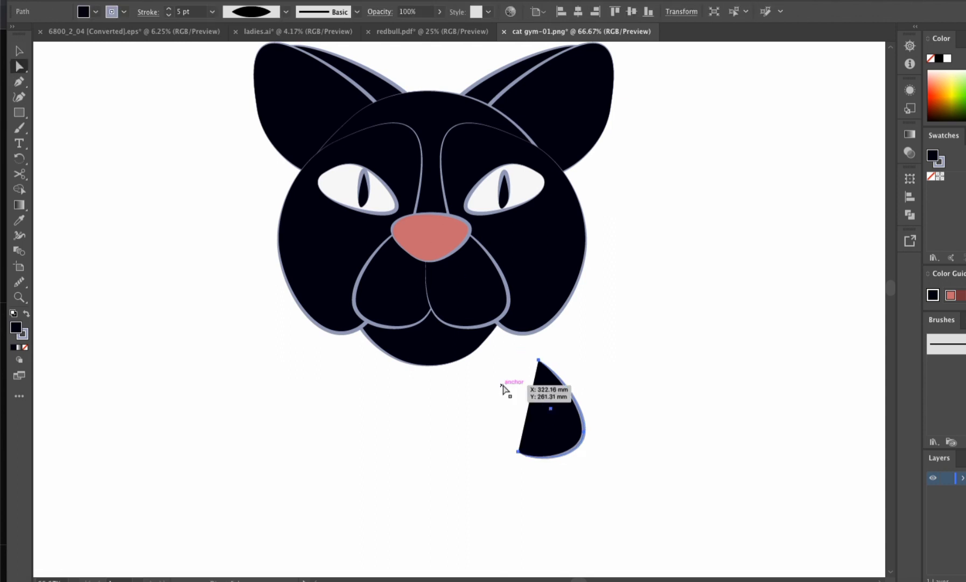
{"action": "left_click", "coordinate": [518, 451]}
{"action": "key", "text": "Delete"}
{"action": "left_click", "coordinate": [95, 11]}
{"action": "left_click", "coordinate": [9, 42]}
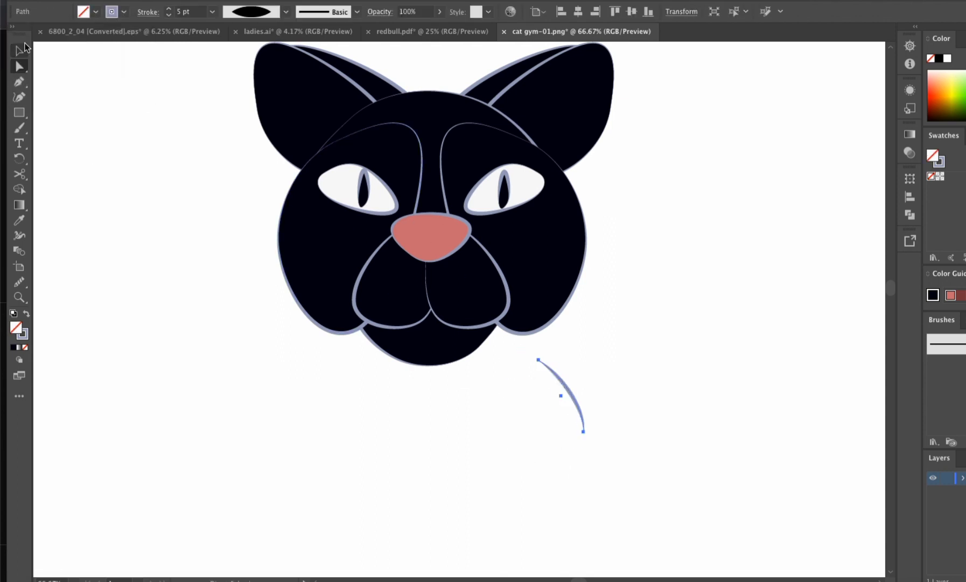
- Move the curved stroke onto the right side of the muzzle and rotate it outward as a whisker
{"action": "key", "text": "v"}
{"action": "left_click", "coordinate": [589, 453]}
{"action": "left_click_drag", "start_coordinate": [568, 392], "coordinate": [491, 303]}
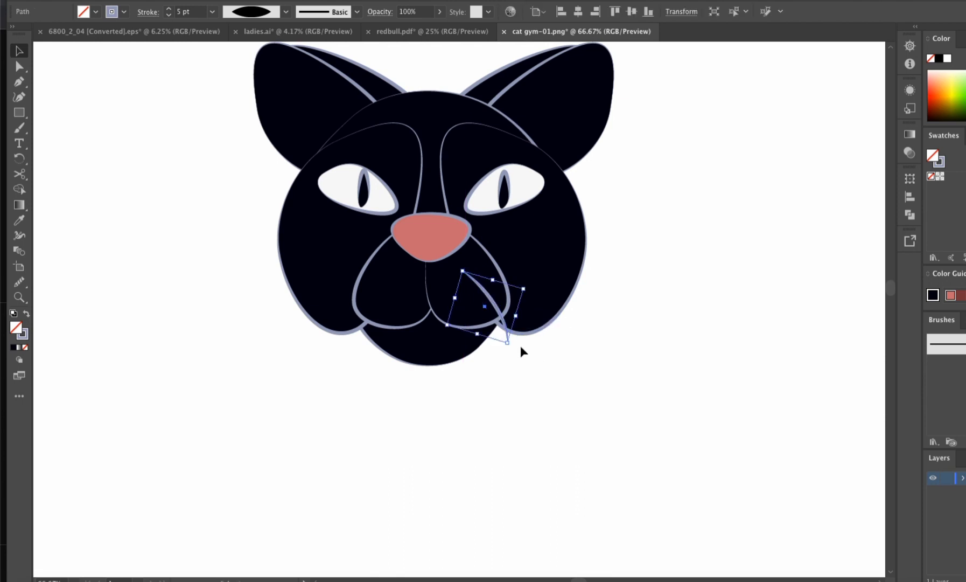
{"action": "left_click_drag", "start_coordinate": [520, 346], "coordinate": [537, 315]}
{"action": "left_click", "coordinate": [494, 368]}
- Add a second whisker by copying the first one just above it
{"action": "left_click_drag", "start_coordinate": [477, 300], "coordinate": [492, 274]}
{"action": "left_click", "coordinate": [527, 353]}
{"action": "left_click", "coordinate": [535, 343]}
- Copy both right whiskers to the left side of the muzzle and reflect them to mirror the originals
{"action": "left_click", "coordinate": [515, 276]}
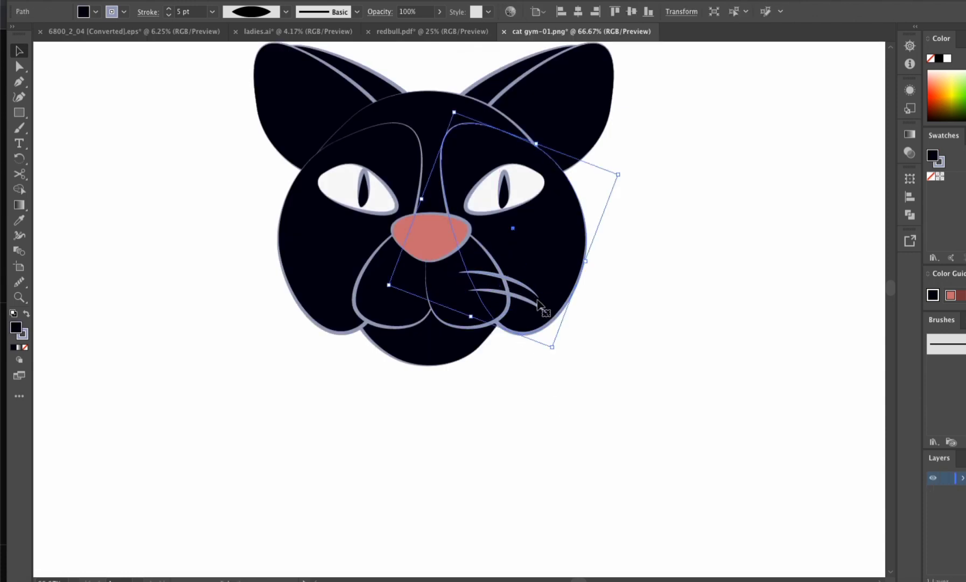
{"action": "left_click", "coordinate": [512, 279]}
{"action": "left_click_drag", "start_coordinate": [543, 303], "coordinate": [355, 288]}
{"action": "left_click", "coordinate": [600, 373]}
{"action": "left_click", "coordinate": [492, 294]}
{"action": "right_click", "coordinate": [354, 291]}
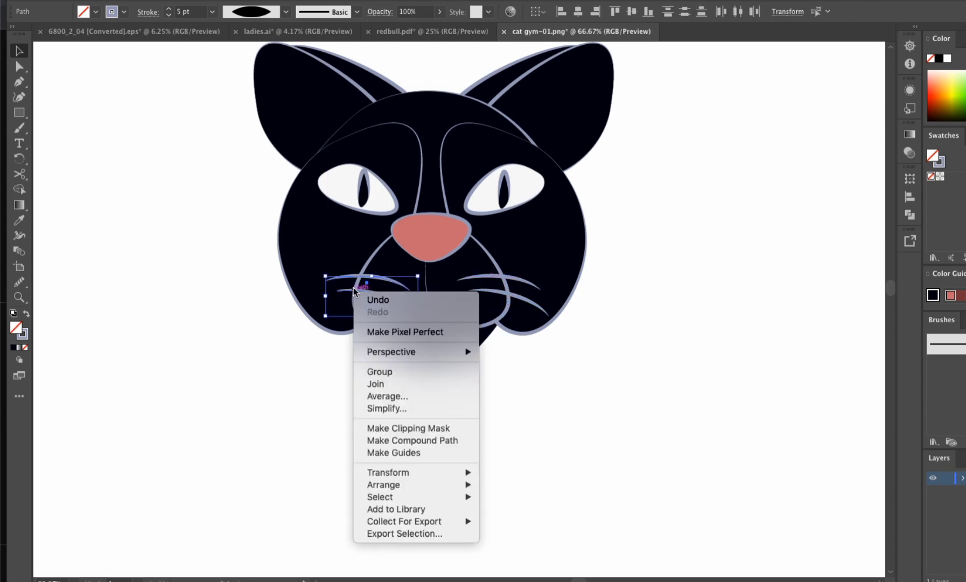
{"action": "mouse_move", "coordinate": [409, 471]}
{"action": "left_click", "coordinate": [502, 519]}
{"action": "left_click", "coordinate": [793, 338]}
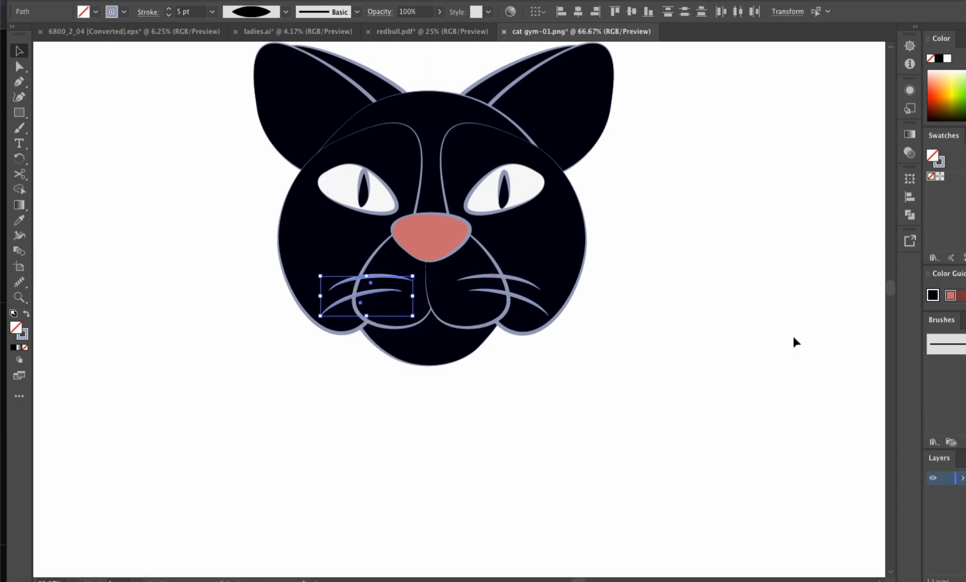
{"action": "left_click", "coordinate": [736, 405]}
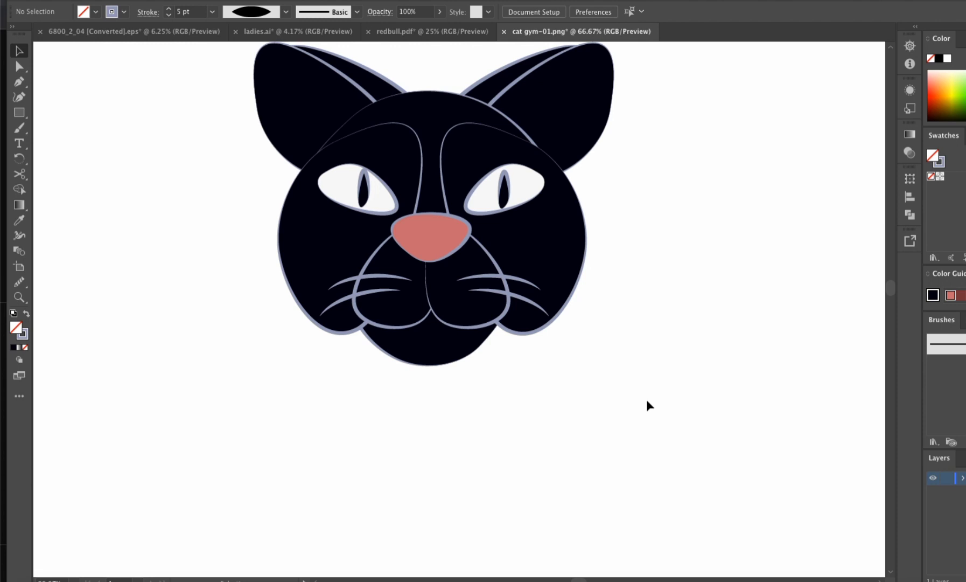
- Move the two muzzle halves slightly apart beneath the nose
{"action": "left_click", "coordinate": [451, 314]}
{"action": "left_click", "coordinate": [397, 323]}
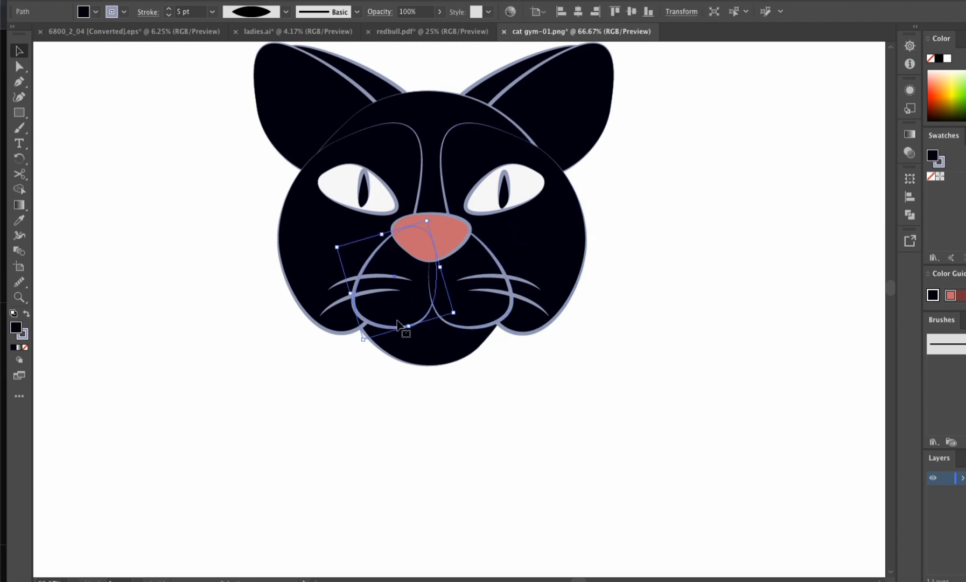
{"action": "left_click", "coordinate": [445, 406]}
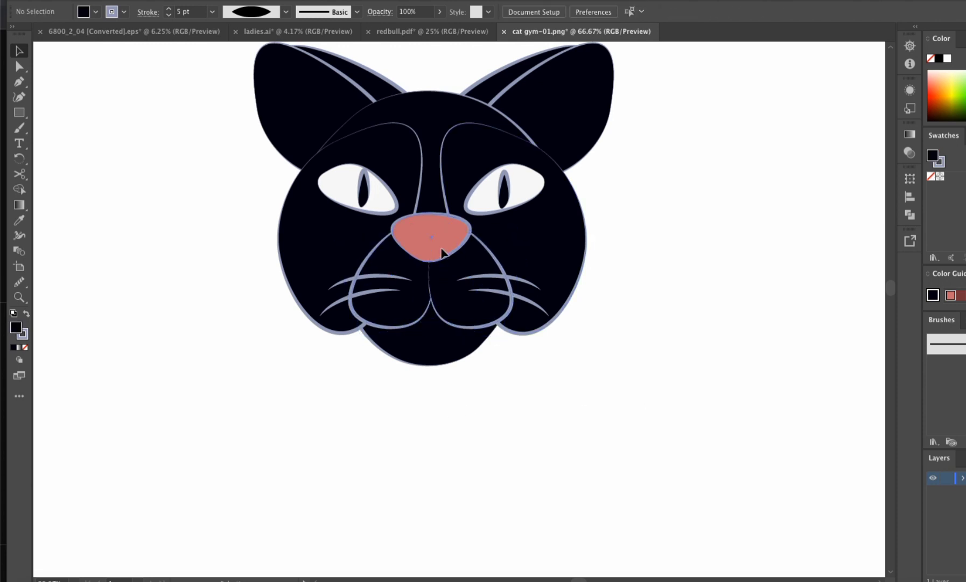
- Copy the rounded head shape below the face, then widen and rotate it behind the chin as the cat's chest
{"action": "key", "text": "super+minus"}
{"action": "left_click", "coordinate": [445, 203]}
{"action": "left_click_drag", "start_coordinate": [444, 202], "coordinate": [452, 356]}
{"action": "left_click_drag", "start_coordinate": [341, 413], "coordinate": [317, 423]}
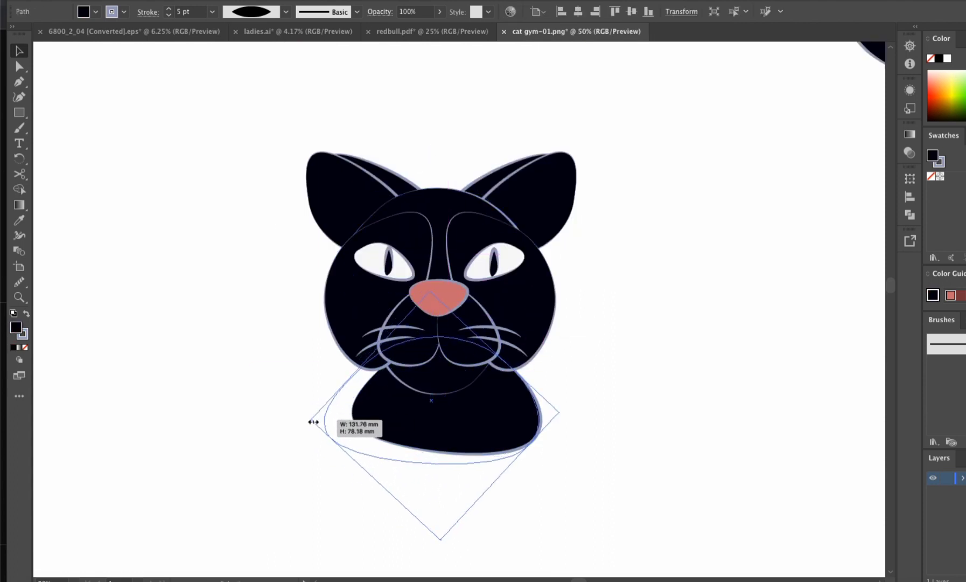
{"action": "left_click_drag", "start_coordinate": [433, 458], "coordinate": [469, 444]}
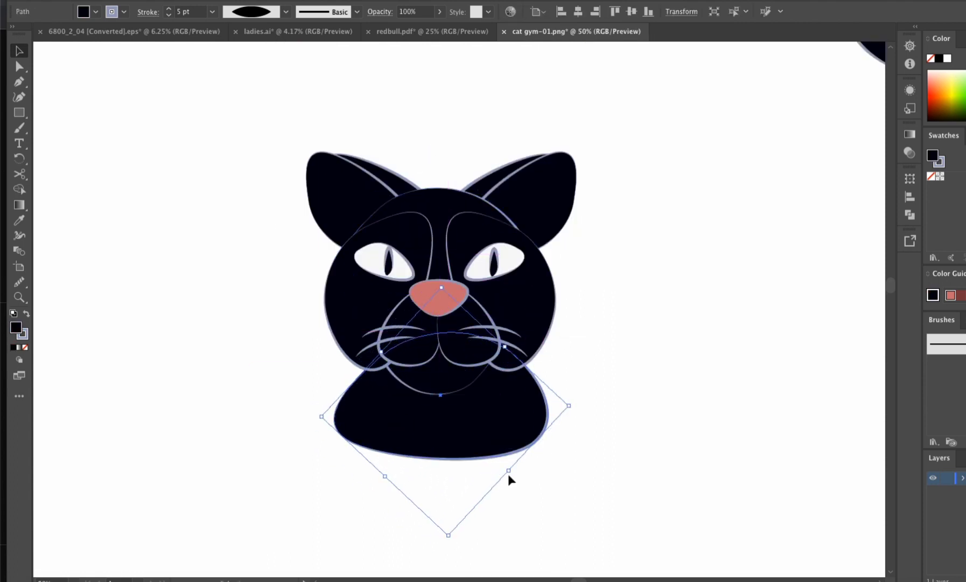
{"action": "left_click_drag", "start_coordinate": [508, 473], "coordinate": [526, 468]}
{"action": "left_click", "coordinate": [566, 482]}
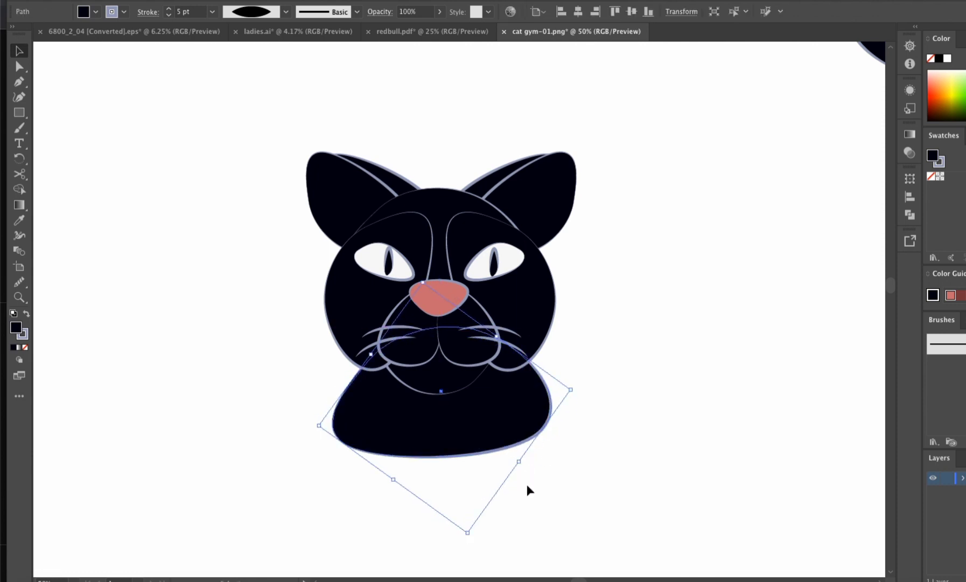
{"action": "left_click", "coordinate": [577, 494]}
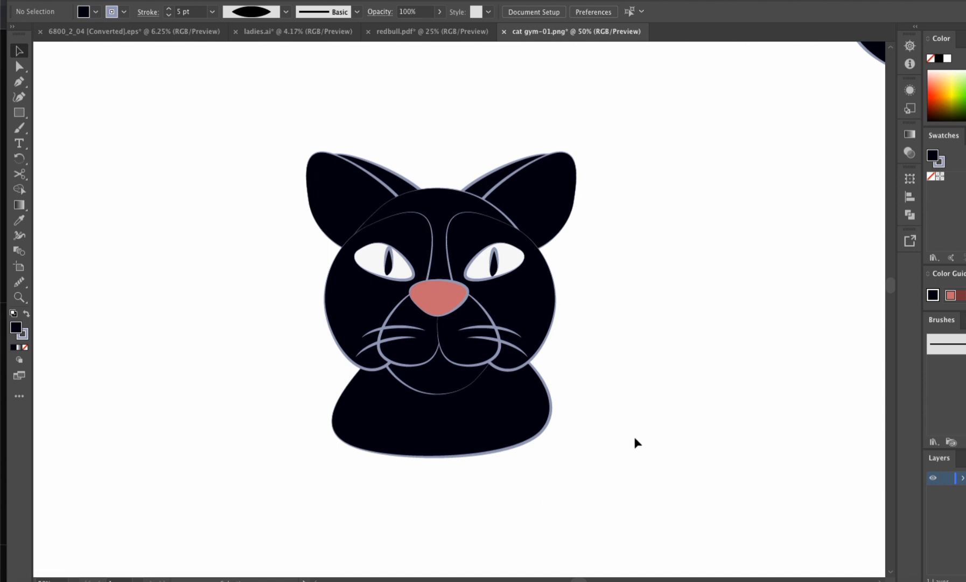
{"action": "scroll", "coordinate": [634, 437], "scroll_direction": "up", "scroll_amount": 1}
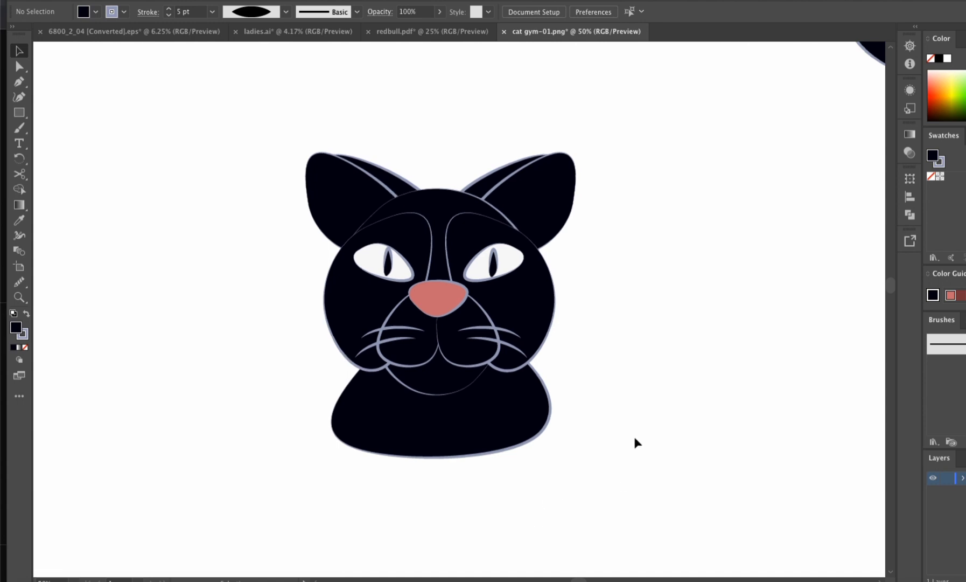
{"action": "left_click", "coordinate": [457, 274]}
{"action": "left_click", "coordinate": [20, 221]}
{"action": "left_click", "coordinate": [18, 50]}
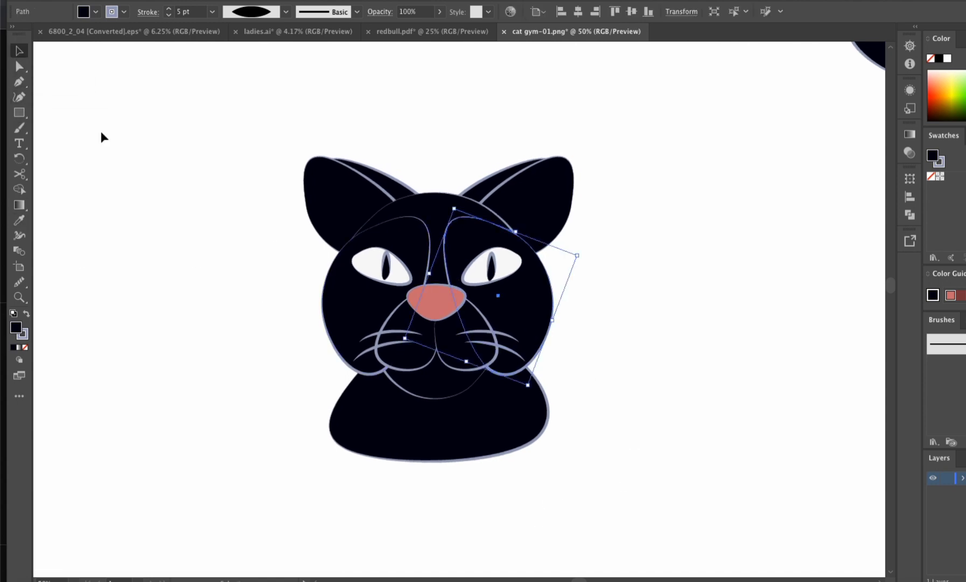
{"action": "left_click", "coordinate": [131, 184]}
- Remove the pupils from both eyes and enlarge the white shape of the right eye
{"action": "left_click", "coordinate": [535, 327], "text": "super"}
{"action": "left_click_drag", "start_coordinate": [360, 301], "coordinate": [511, 319]}
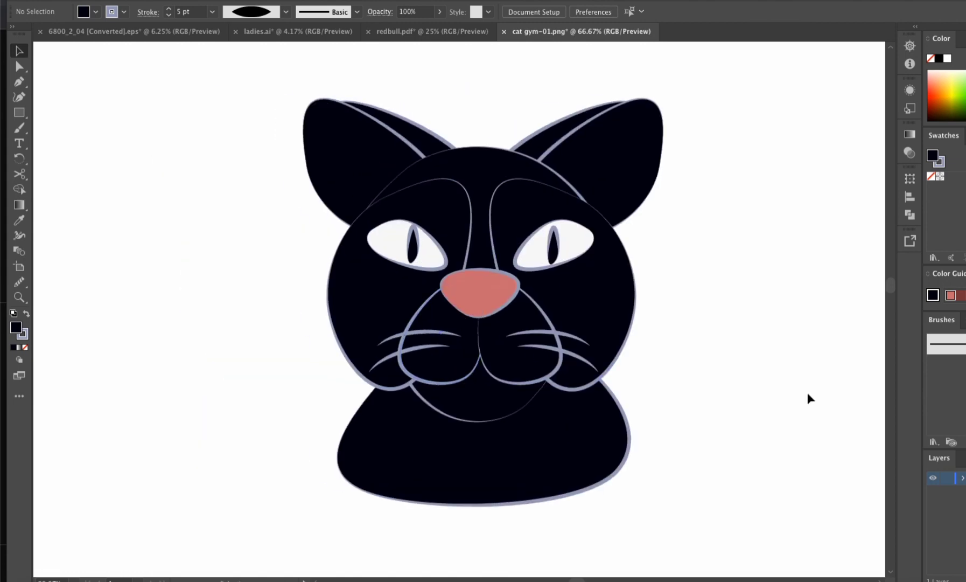
{"action": "left_click", "coordinate": [554, 249]}
{"action": "key", "text": "Delete"}
{"action": "left_click_drag", "start_coordinate": [627, 223], "coordinate": [617, 206]}
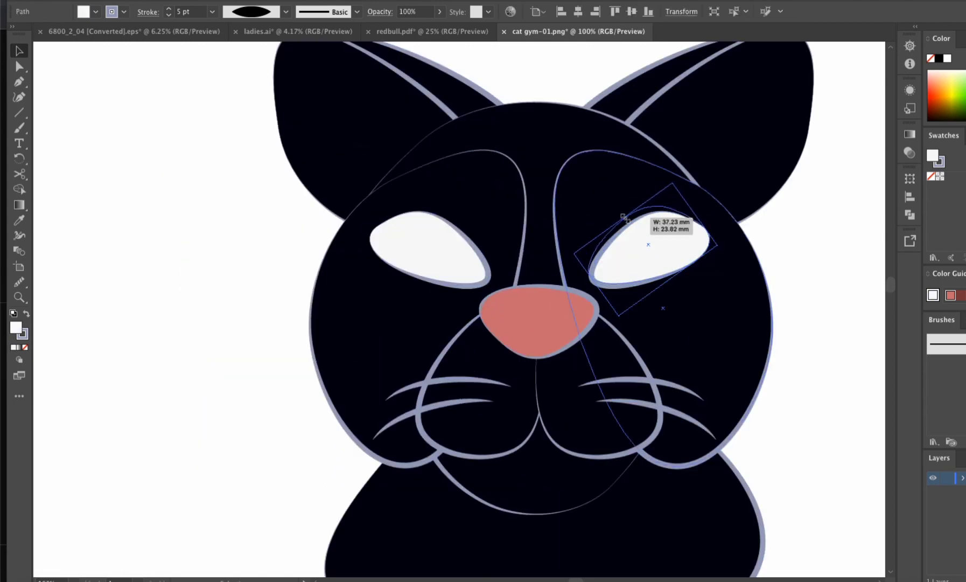
- Replace the left eye's white shape with a reflected copy of the enlarged right eye
{"action": "left_click", "coordinate": [461, 264]}
{"action": "key", "text": "Delete"}
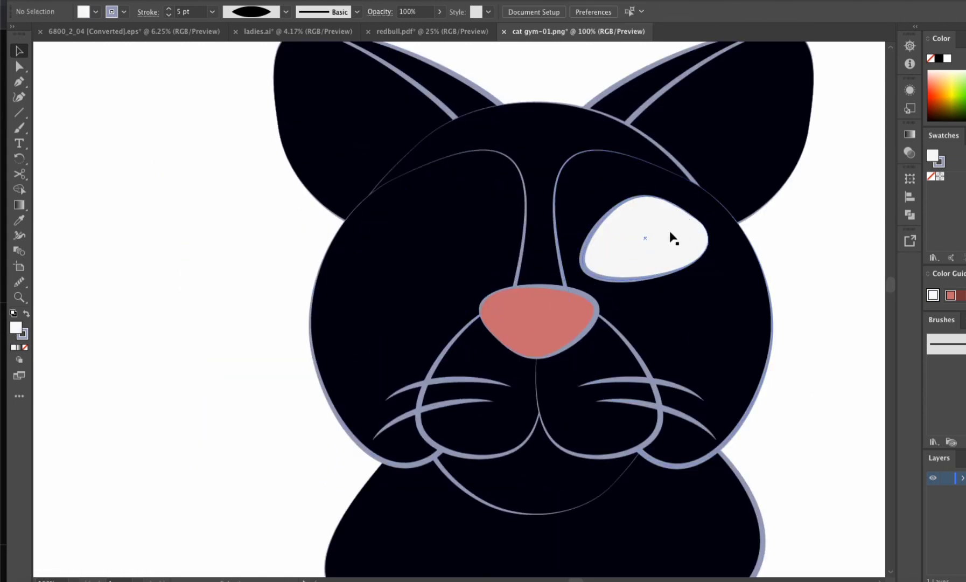
{"action": "left_click_drag", "start_coordinate": [673, 237], "coordinate": [459, 253], "text": "alt"}
{"action": "right_click", "coordinate": [459, 251]}
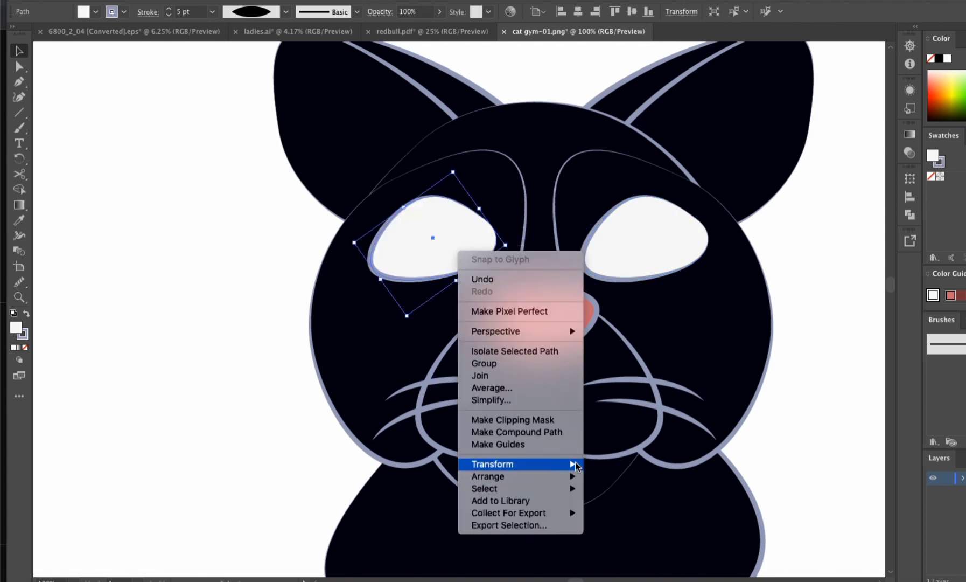
{"action": "mouse_move", "coordinate": [576, 466]}
{"action": "left_click", "coordinate": [600, 508]}
{"action": "left_click", "coordinate": [807, 342]}
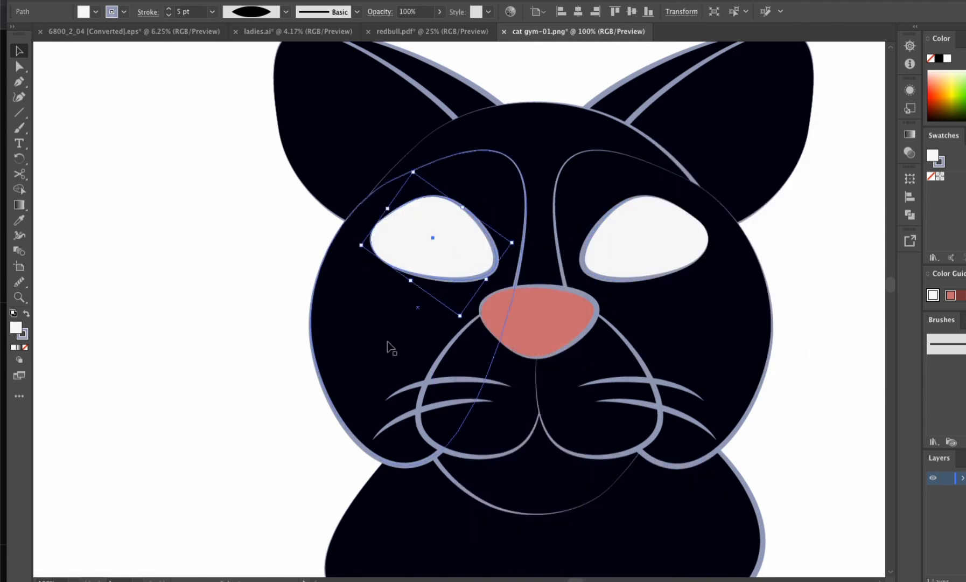
- Paste the pupil back in front of the right eye, fit it inside, and copy it into the left eye
{"action": "left_click", "coordinate": [250, 321]}
{"action": "key", "text": "super+f"}
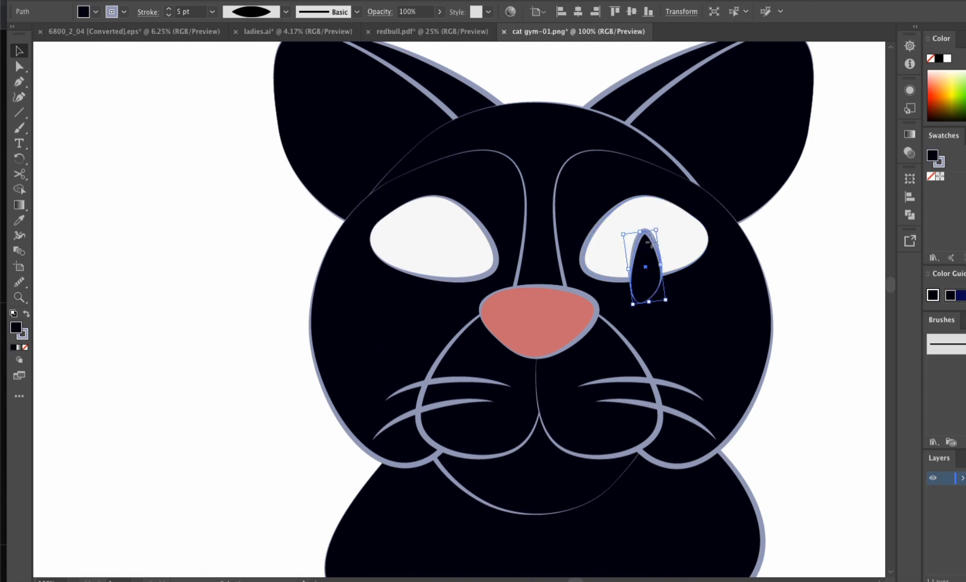
{"action": "left_click_drag", "start_coordinate": [646, 264], "coordinate": [445, 257]}
{"action": "left_click", "coordinate": [794, 255]}
{"action": "left_click", "coordinate": [195, 267]}
- Fill both muzzle halves with the white sampled from the eye
{"action": "left_click", "coordinate": [467, 297], "text": "alt+super"}
{"action": "left_click", "coordinate": [466, 297], "text": "alt+super"}
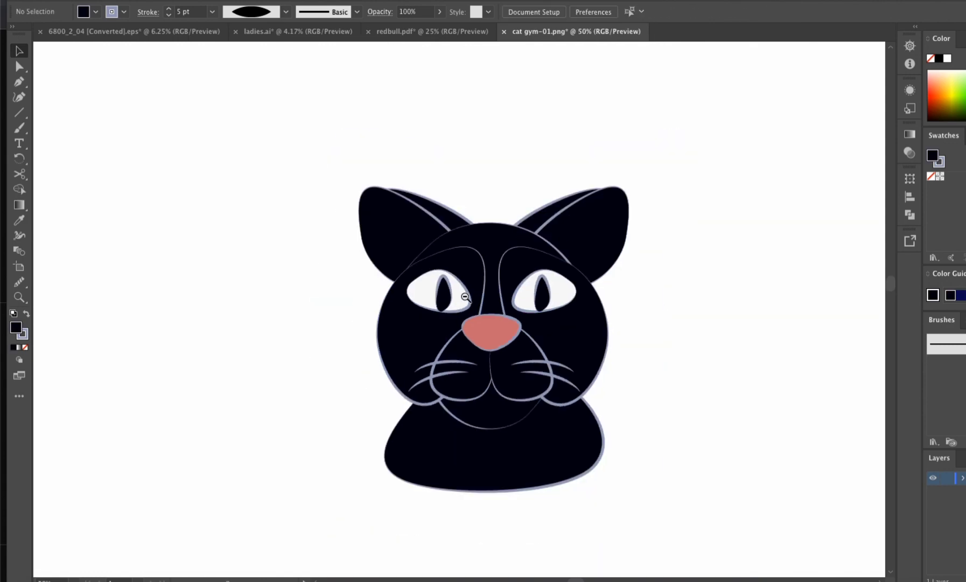
{"action": "left_click", "coordinate": [466, 297], "text": "alt+super"}
{"action": "left_click", "coordinate": [565, 358], "text": "super"}
{"action": "left_click", "coordinate": [564, 359], "text": "super"}
{"action": "scroll", "coordinate": [267, 310], "scroll_direction": "left", "scroll_amount": 5}
{"action": "scroll", "coordinate": [267, 310], "scroll_direction": "up", "scroll_amount": 3}
{"action": "scroll", "coordinate": [601, 360], "scroll_direction": "left", "scroll_amount": 2}
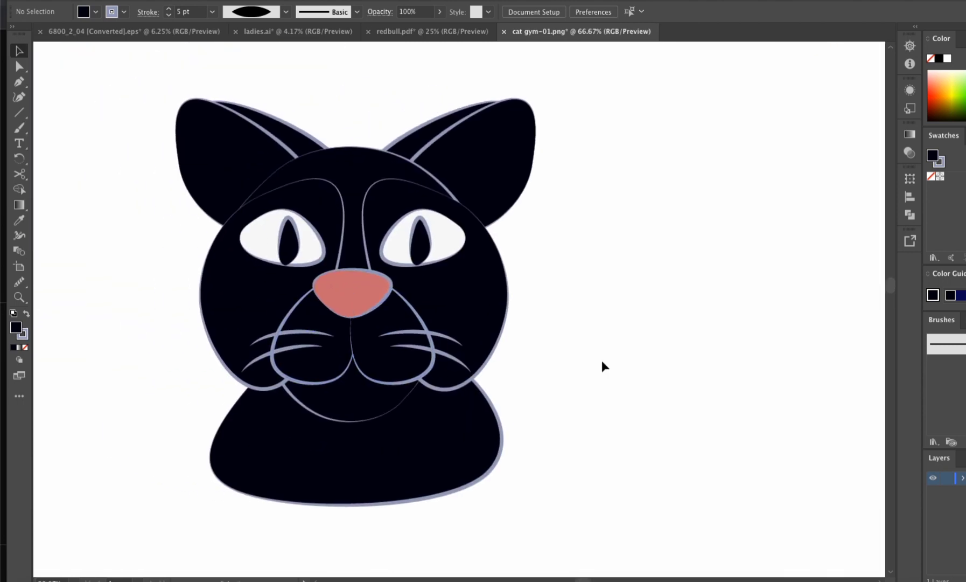
{"action": "left_click", "coordinate": [409, 384]}
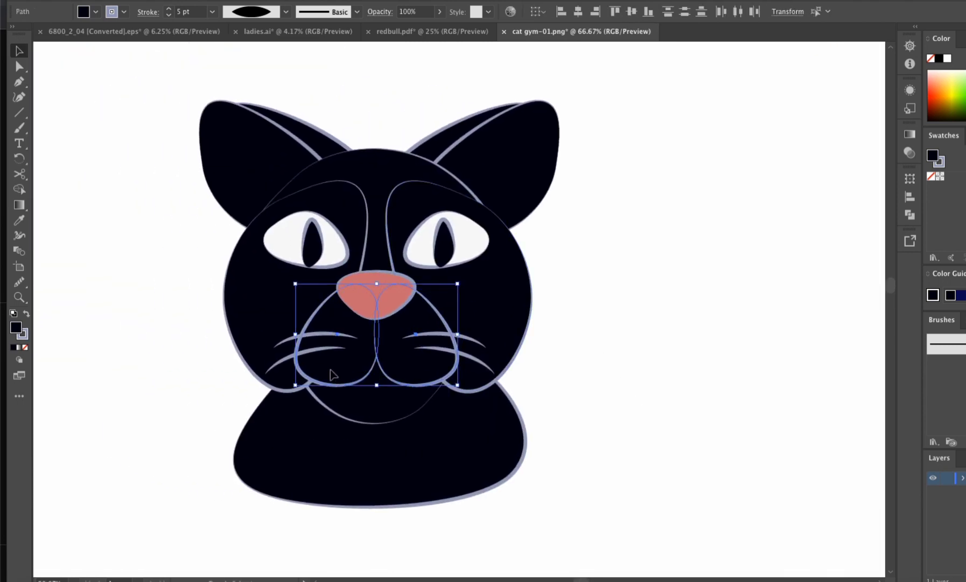
{"action": "left_click", "coordinate": [276, 246]}
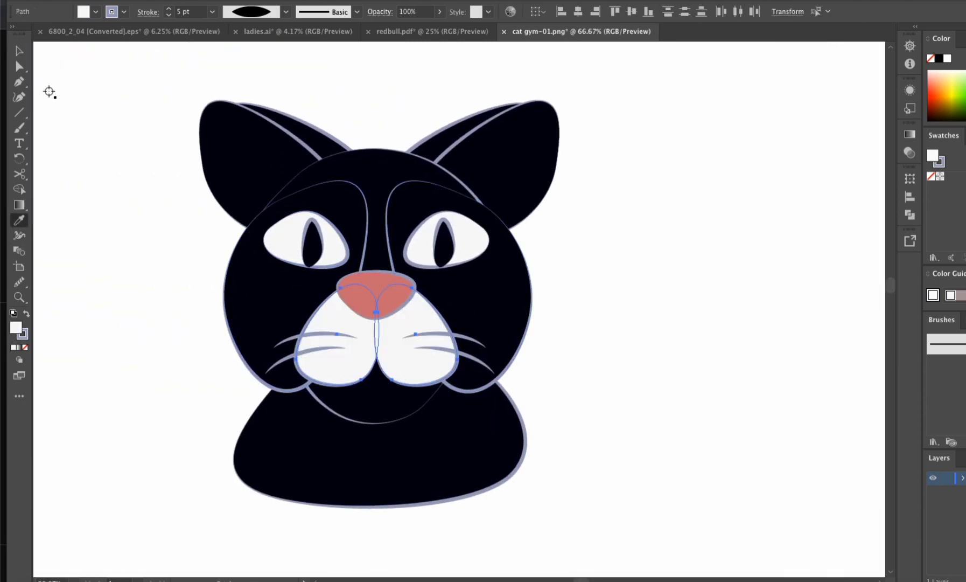
{"action": "left_click", "coordinate": [96, 138]}
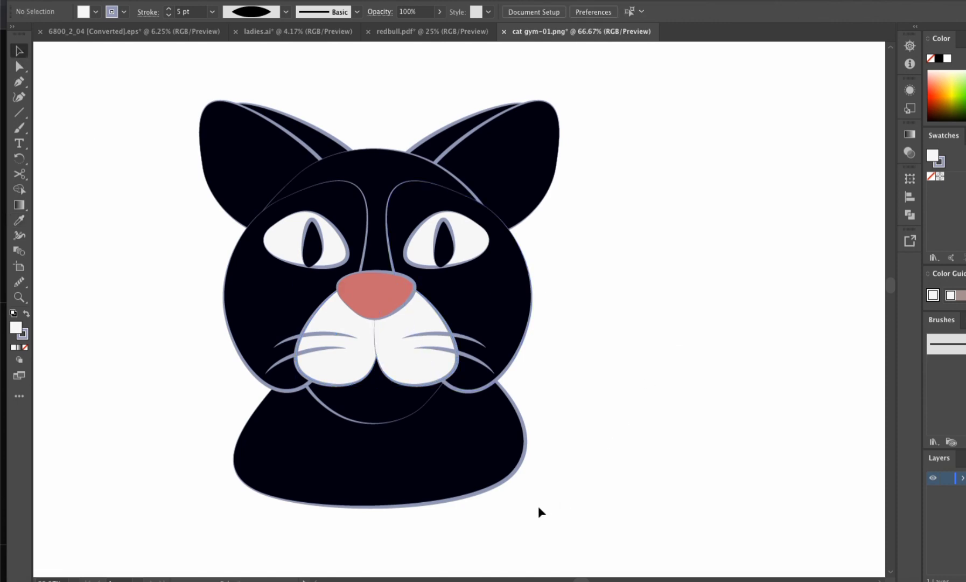
- Try to squash the whole cat vertically
{"action": "left_click_drag", "start_coordinate": [163, 90], "coordinate": [379, 420]}
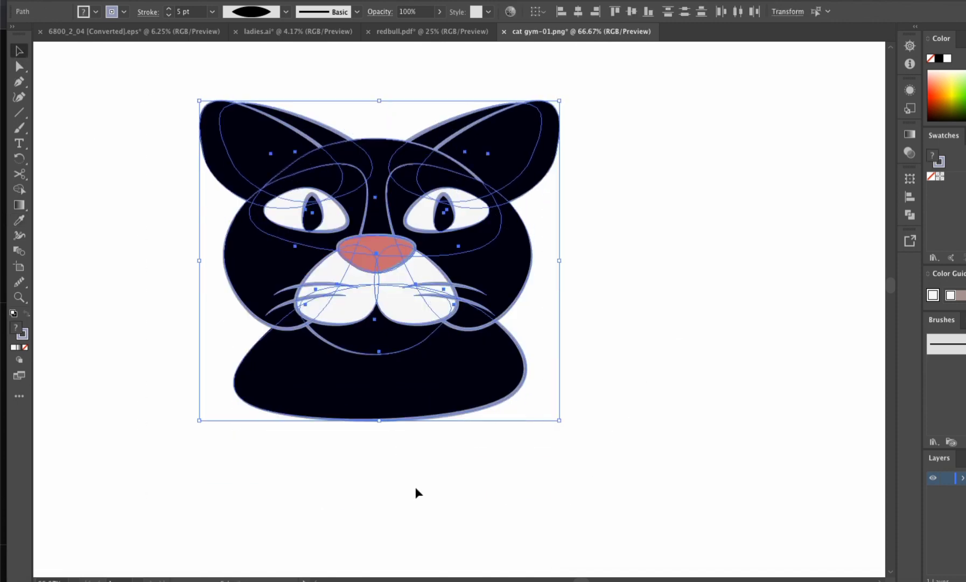
{"action": "left_click", "coordinate": [415, 487]}
{"action": "scroll", "coordinate": [475, 466], "scroll_direction": "up", "scroll_amount": 2}
{"action": "key", "text": "super+z"}
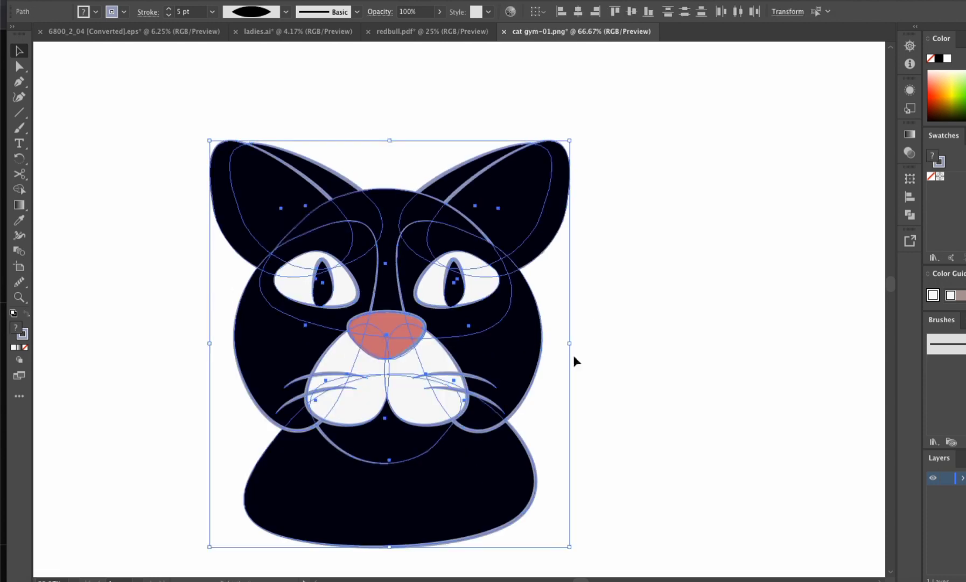
{"action": "left_click", "coordinate": [574, 356]}
- Copy the right pupil, then rotate and shrink the copy and place it on the nose as the left nostril
{"action": "left_click", "coordinate": [386, 202]}
{"action": "left_click_drag", "start_coordinate": [568, 112], "coordinate": [265, 189]}
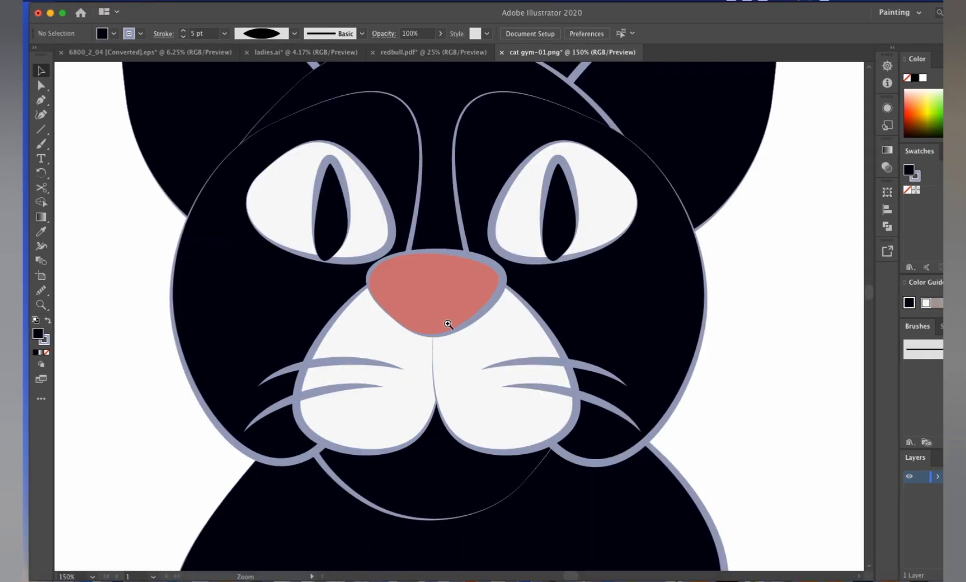
{"action": "left_click", "coordinate": [550, 216]}
{"action": "left_click_drag", "start_coordinate": [546, 231], "coordinate": [483, 378]}
{"action": "left_click_drag", "start_coordinate": [522, 411], "coordinate": [524, 307]}
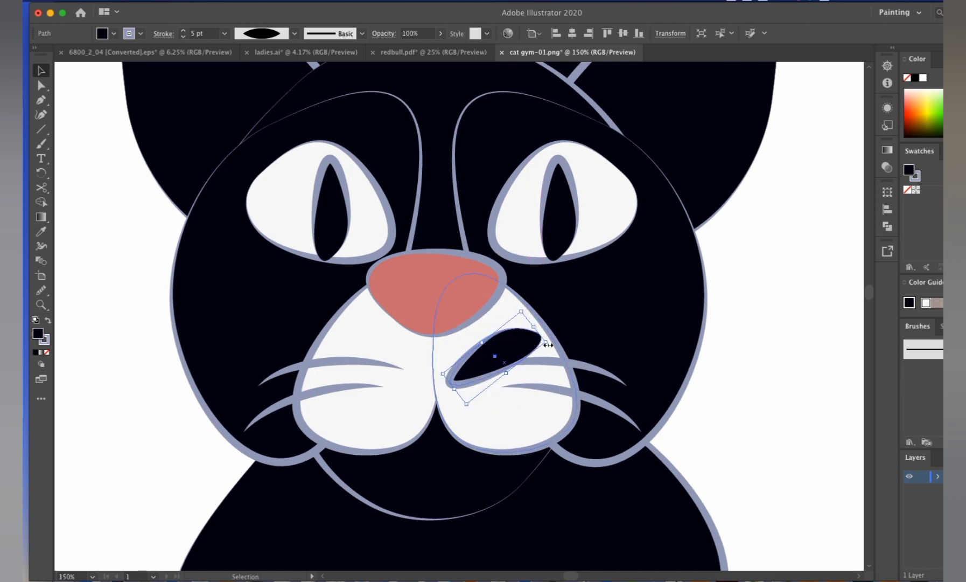
{"action": "left_click_drag", "start_coordinate": [545, 342], "coordinate": [416, 304]}
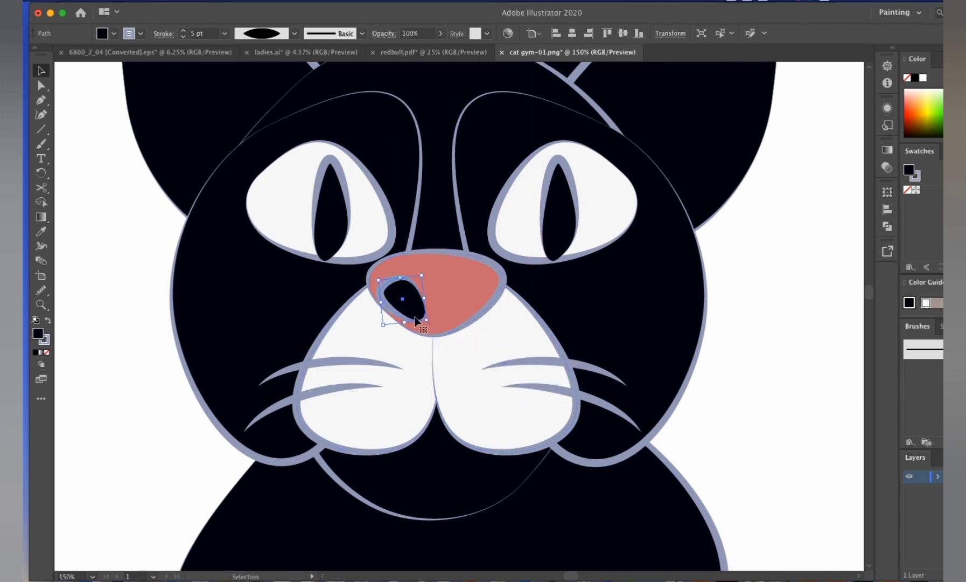
- Copy the left nostril across the nose, reflect the copy, and position it as the right nostril
{"action": "left_click_drag", "start_coordinate": [416, 319], "coordinate": [467, 319]}
{"action": "right_click", "coordinate": [467, 319]}
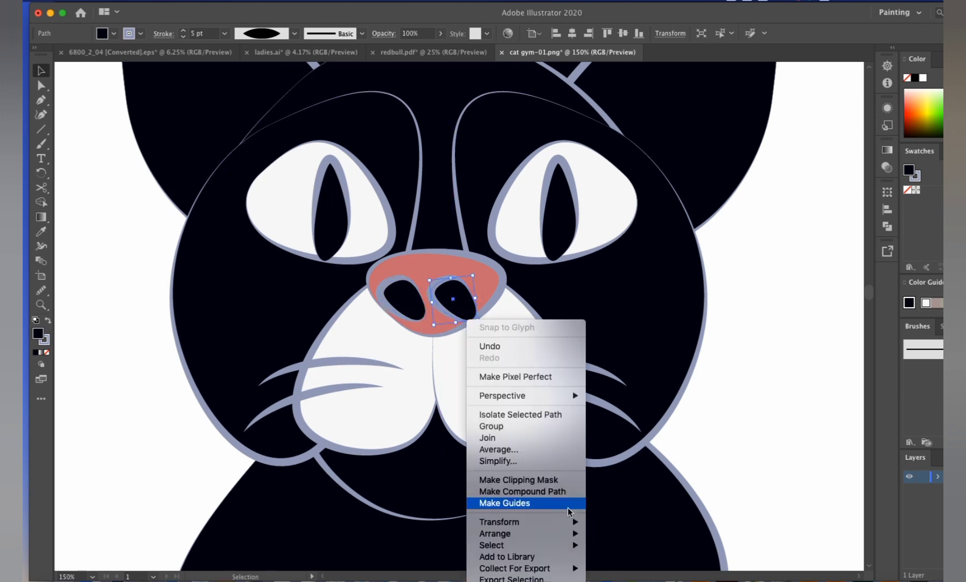
{"action": "mouse_move", "coordinate": [538, 521]}
{"action": "left_click", "coordinate": [602, 518]}
{"action": "left_click", "coordinate": [802, 351]}
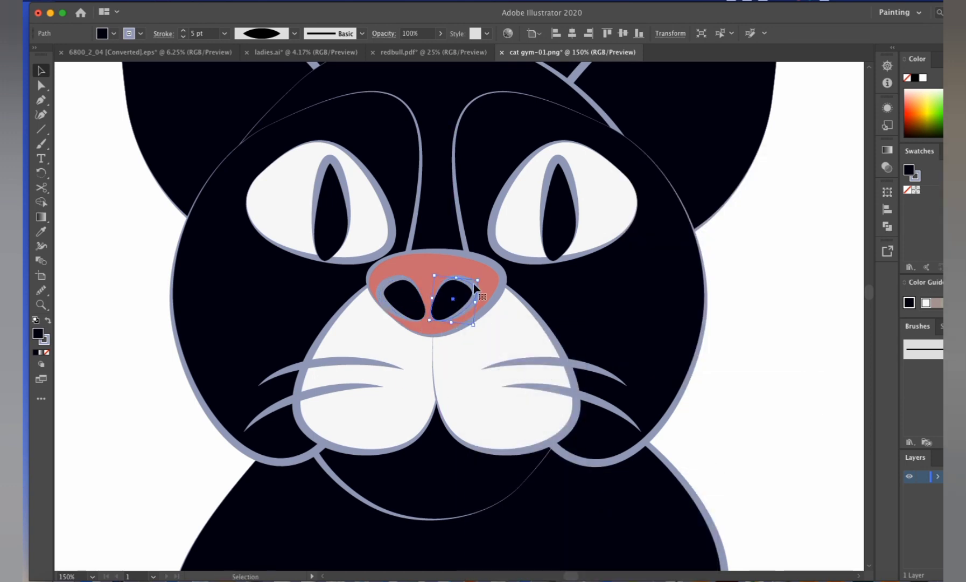
{"action": "left_click_drag", "start_coordinate": [467, 293], "coordinate": [477, 292]}
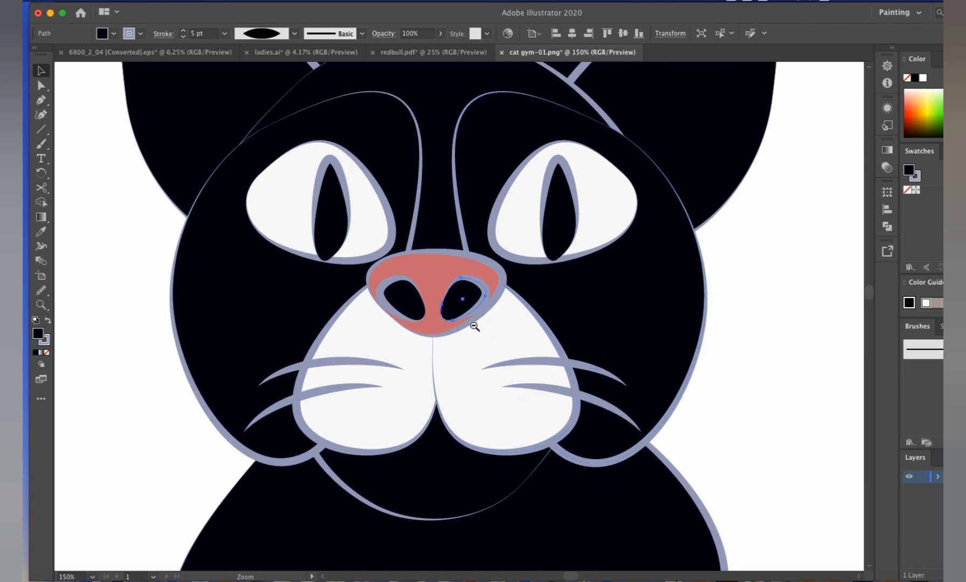
- Flatten both nostrils together by lowering their upper edge
{"action": "left_click", "coordinate": [474, 326], "text": "alt+super"}
{"action": "left_click", "coordinate": [182, 356]}
{"action": "key", "text": "super+equal"}
{"action": "key", "text": "super+equal"}
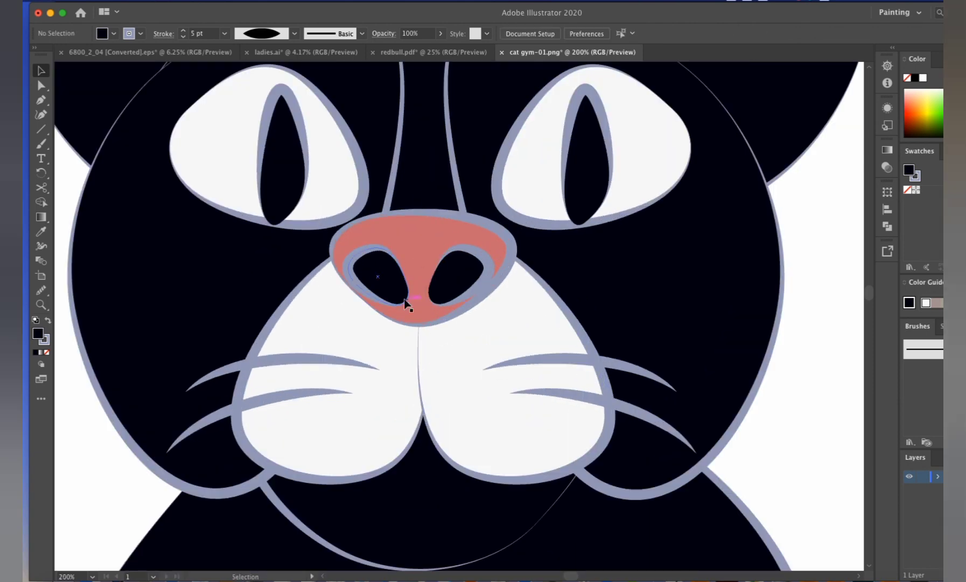
{"action": "left_click", "coordinate": [455, 277]}
{"action": "left_click_drag", "start_coordinate": [419, 255], "coordinate": [419, 272]}
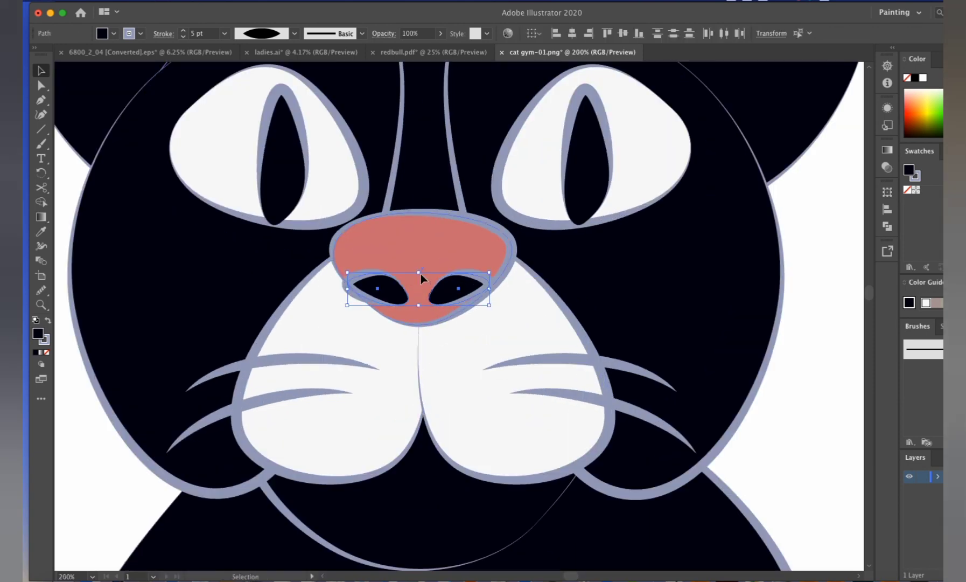
- Draw a vertical line about 8 mm long between the nostrils to the nose's lower edge and give it the tapered elliptical width profile
{"action": "left_click", "coordinate": [42, 130]}
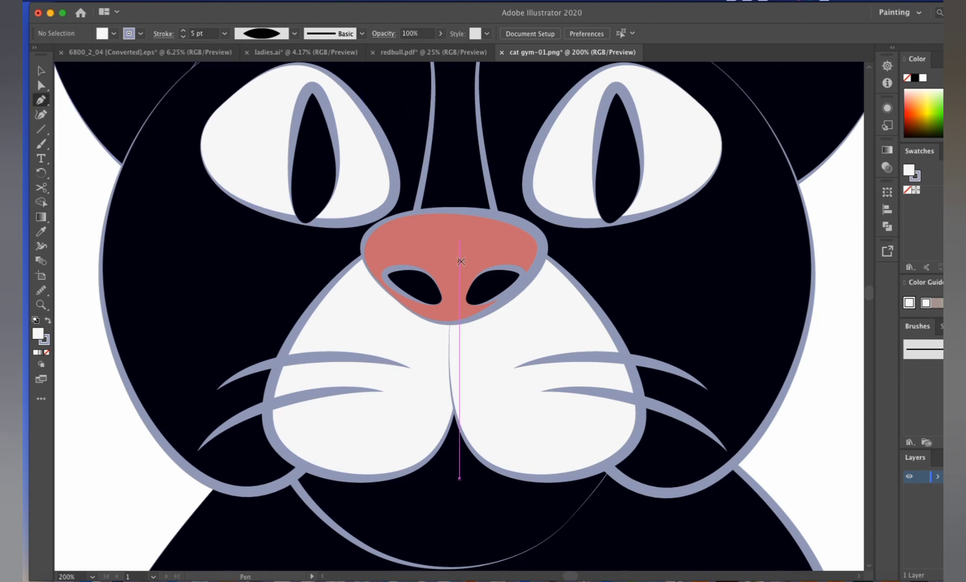
{"action": "left_click", "coordinate": [453, 267]}
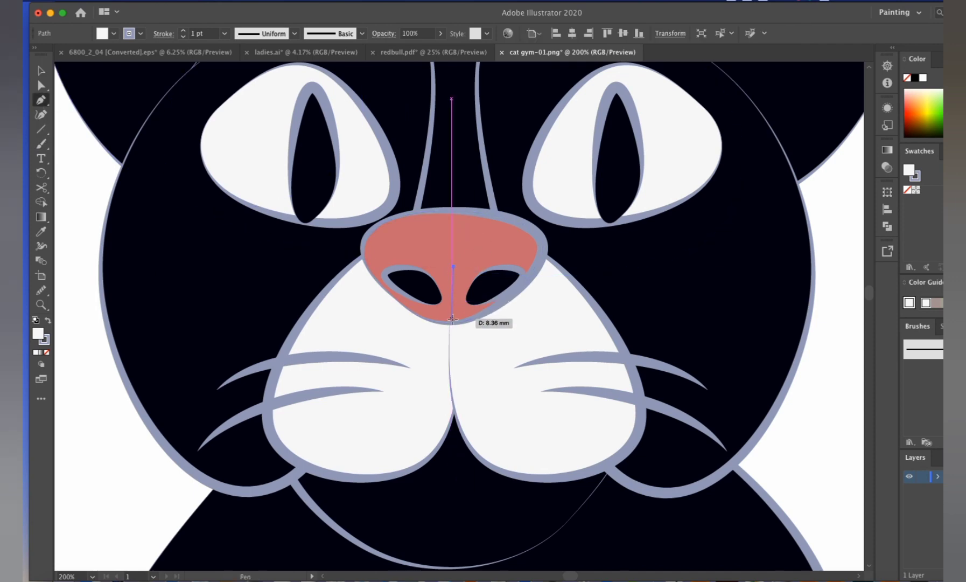
{"action": "left_click", "coordinate": [453, 322]}
{"action": "left_click", "coordinate": [40, 71]}
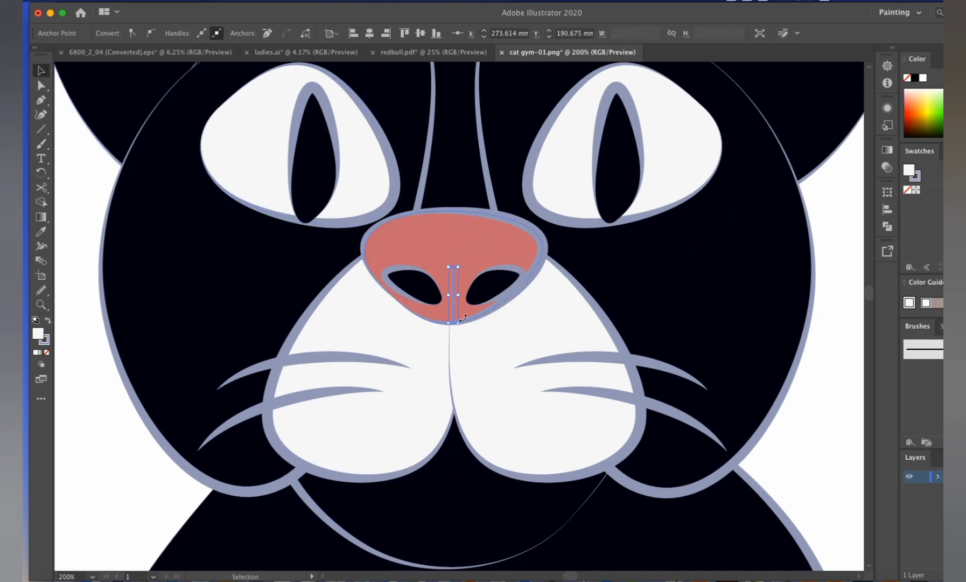
{"action": "left_click", "coordinate": [295, 33]}
{"action": "left_click", "coordinate": [276, 77]}
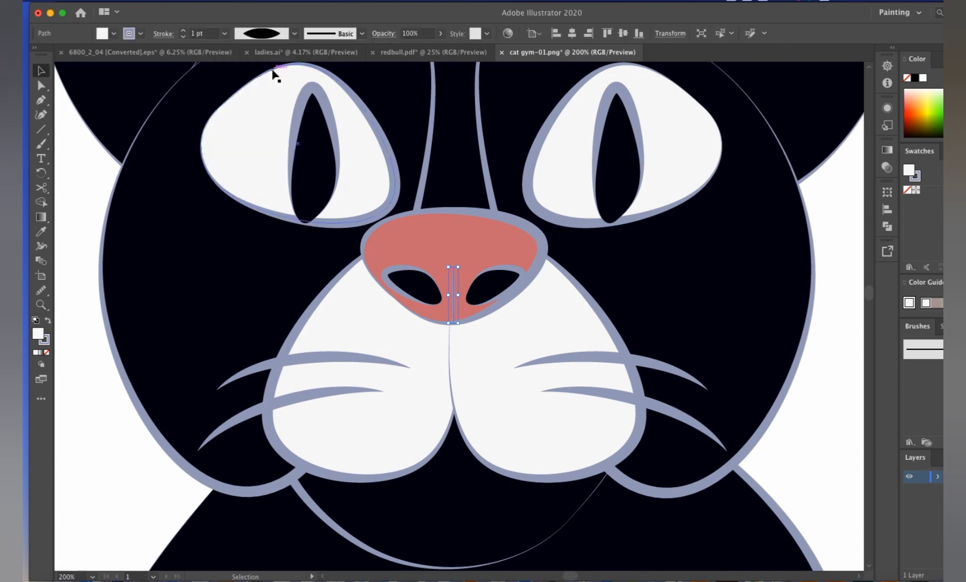
{"action": "left_click", "coordinate": [94, 166]}
{"action": "left_click", "coordinate": [488, 324], "text": "alt+super"}
{"action": "left_click", "coordinate": [487, 323], "text": "alt+super"}
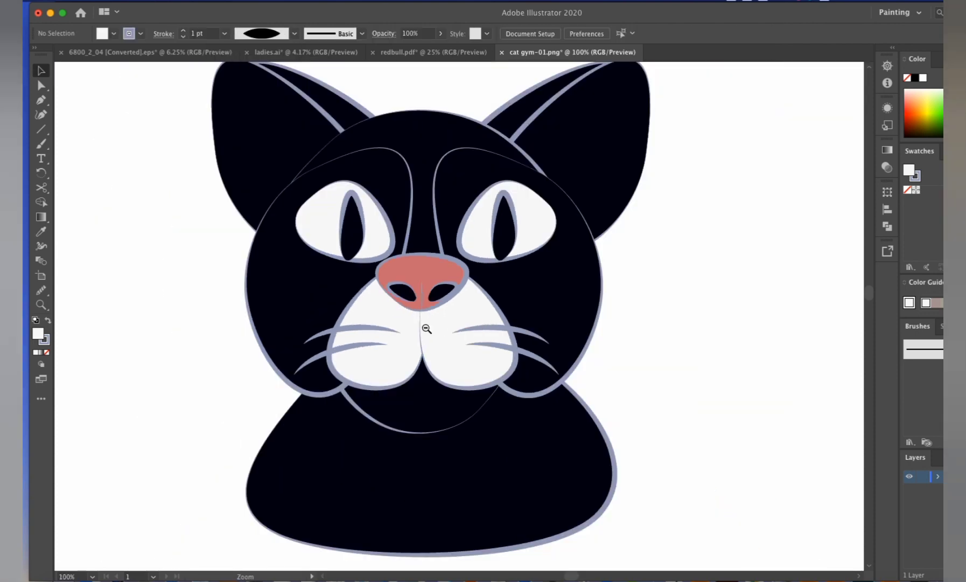
{"action": "left_click", "coordinate": [422, 300]}
{"action": "left_click", "coordinate": [173, 199]}
- Fill both eye shapes with a saturated amber yellow in place of the white
{"action": "key", "text": "z"}
{"action": "left_click", "coordinate": [453, 342], "text": "alt"}
{"action": "left_click", "coordinate": [444, 334], "text": "alt"}
{"action": "key", "text": "v"}
{"action": "left_click", "coordinate": [400, 247]}
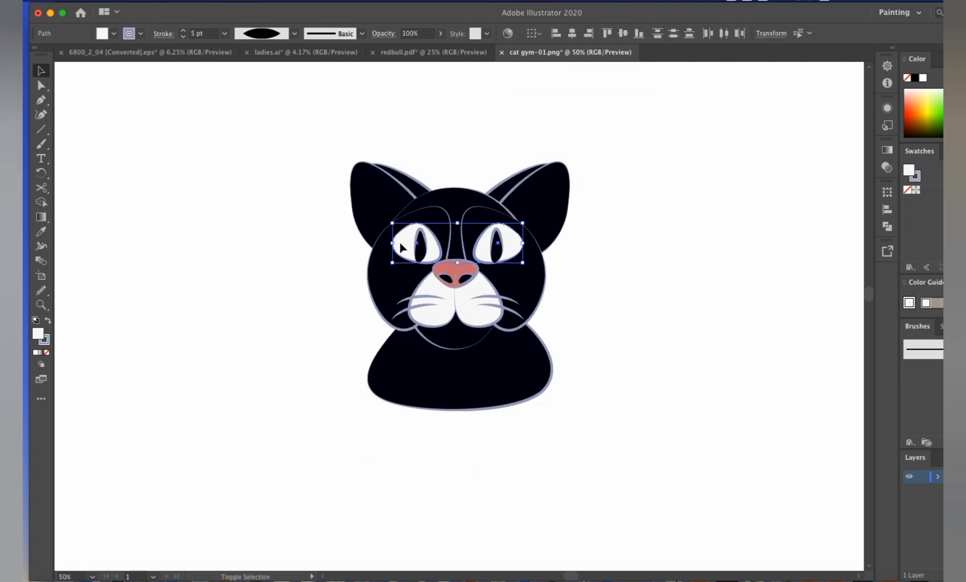
{"action": "double_click", "coordinate": [38, 334]}
{"action": "left_click", "coordinate": [867, 471]}
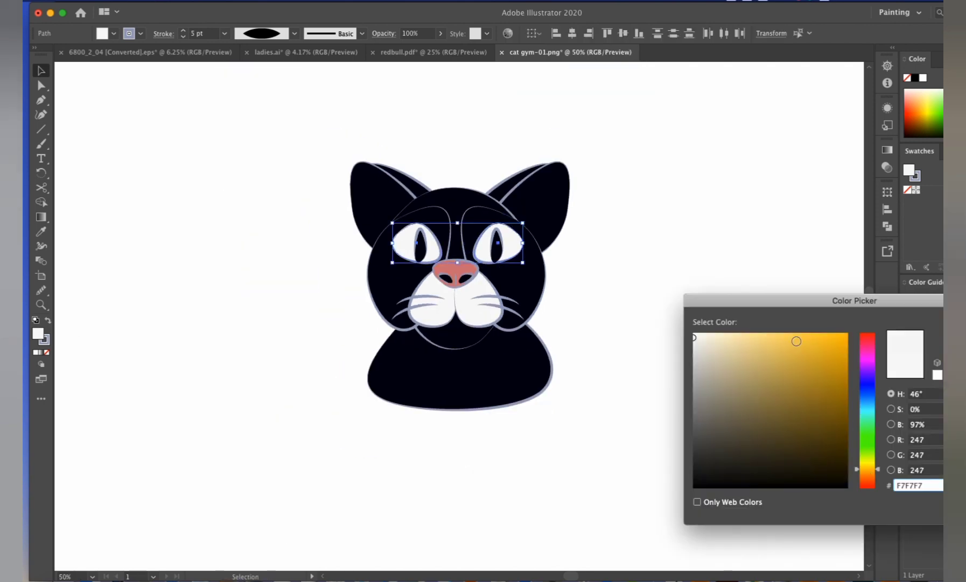
{"action": "left_click", "coordinate": [816, 345]}
{"action": "key", "text": "Return"}
{"action": "left_click", "coordinate": [700, 355]}
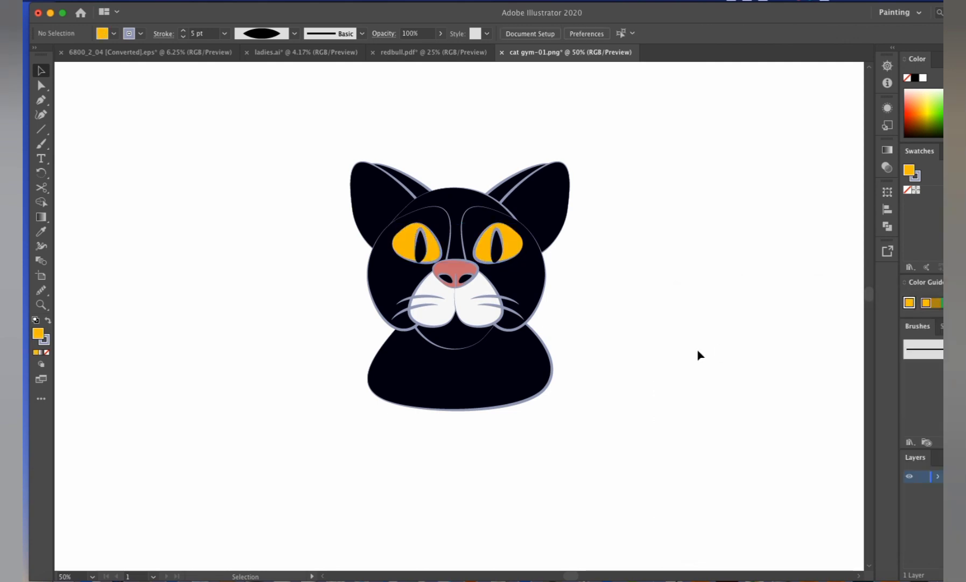
- Copy the nose shape down to just below the centre of the muzzle as a mouth shape
{"action": "key", "text": "super+1"}
{"action": "left_click", "coordinate": [495, 295]}
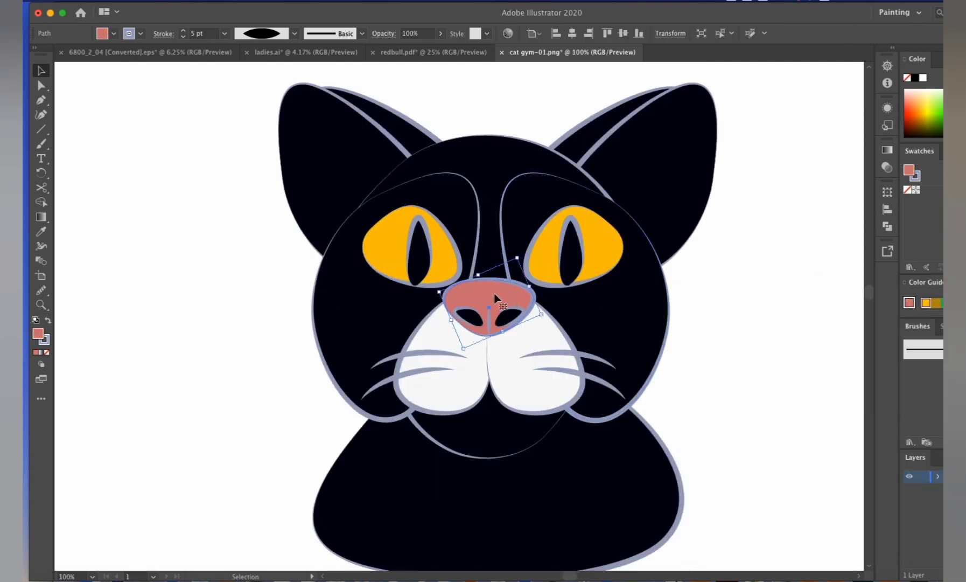
{"action": "left_click_drag", "start_coordinate": [494, 295], "coordinate": [469, 430], "text": "alt"}
{"action": "key", "text": "super+z"}
{"action": "left_click", "coordinate": [245, 435]}
- Send the chin and chest shapes to the back, leaving the mouth shape between them and the muzzle
{"action": "left_click", "coordinate": [498, 459]}
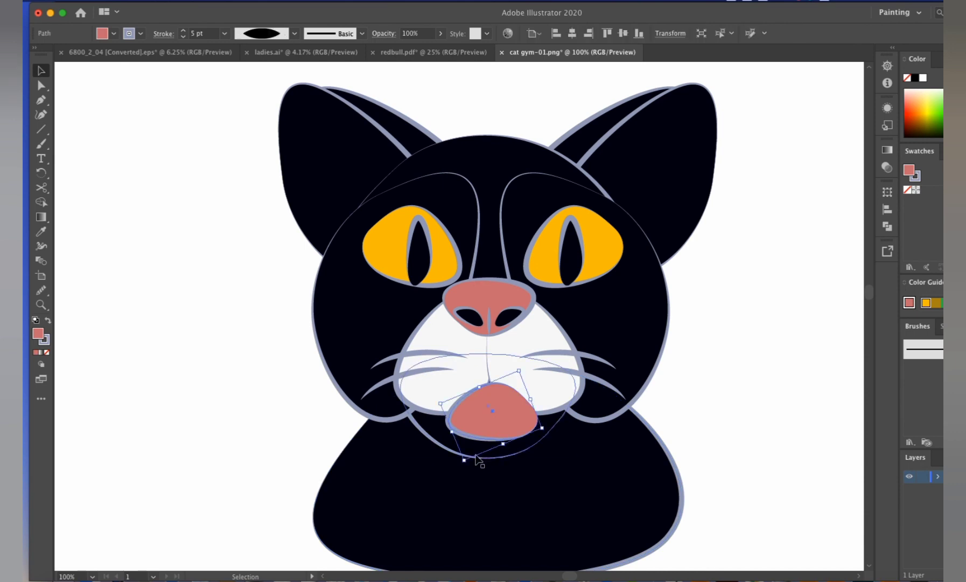
{"action": "left_click", "coordinate": [433, 455], "text": "shift"}
{"action": "right_click", "coordinate": [429, 508]}
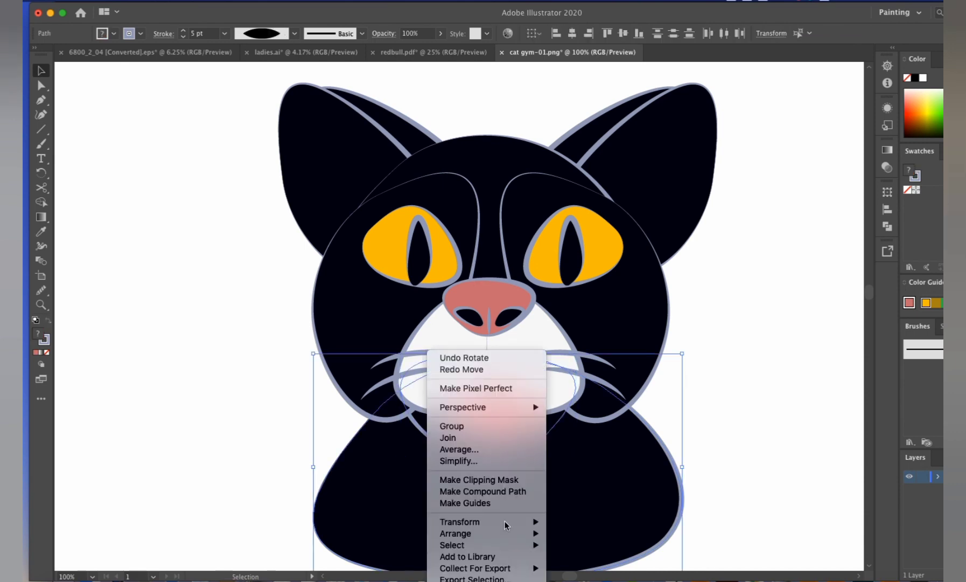
{"action": "mouse_move", "coordinate": [463, 524]}
{"action": "left_click", "coordinate": [587, 562]}
{"action": "left_click", "coordinate": [776, 476]}
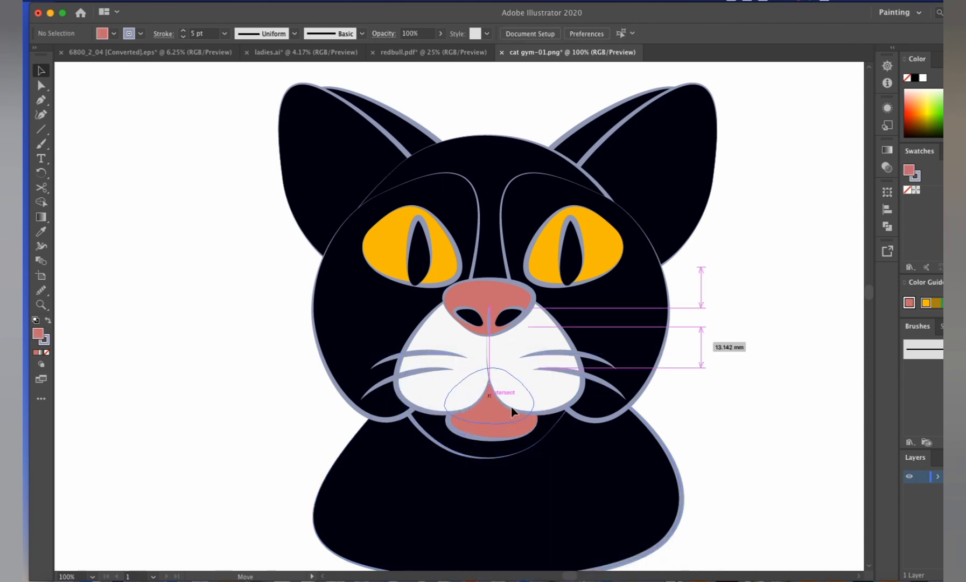
- Shrink the mouth shape and fit it under the gap between the two muzzle halves
{"action": "left_click", "coordinate": [508, 403]}
{"action": "left_click_drag", "start_coordinate": [537, 404], "coordinate": [519, 424]}
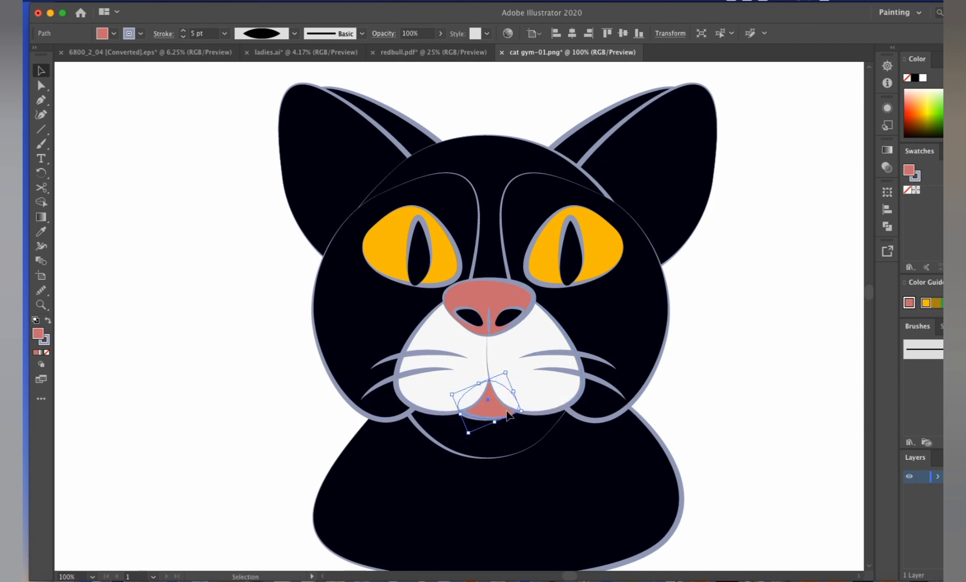
{"action": "left_click", "coordinate": [750, 450]}
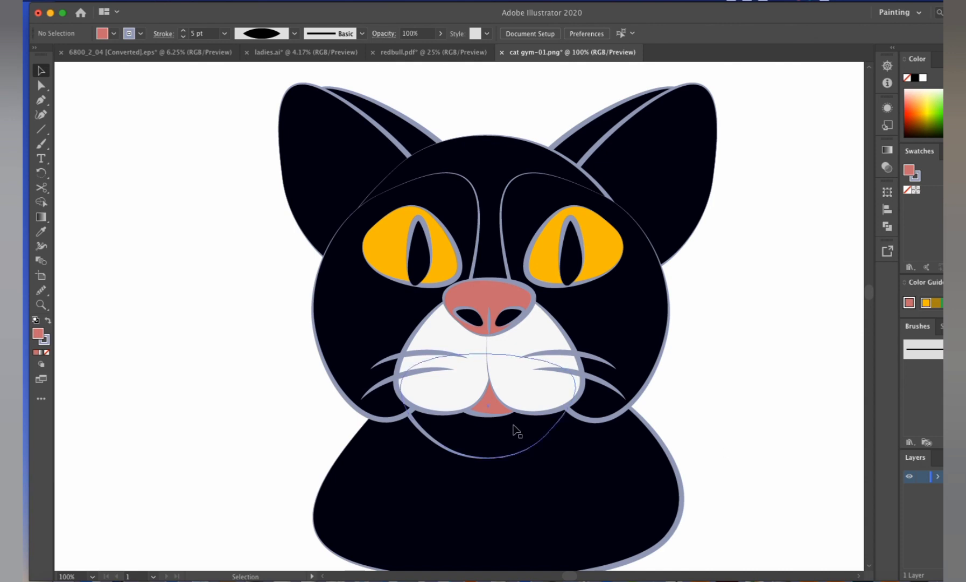
- Duplicate the mouth shape slightly higher and give the copy the head's black fill, leaving a pink lip below
{"action": "left_click", "coordinate": [495, 416], "text": "super"}
{"action": "scroll", "coordinate": [659, 338], "scroll_direction": "up", "scroll_amount": 3}
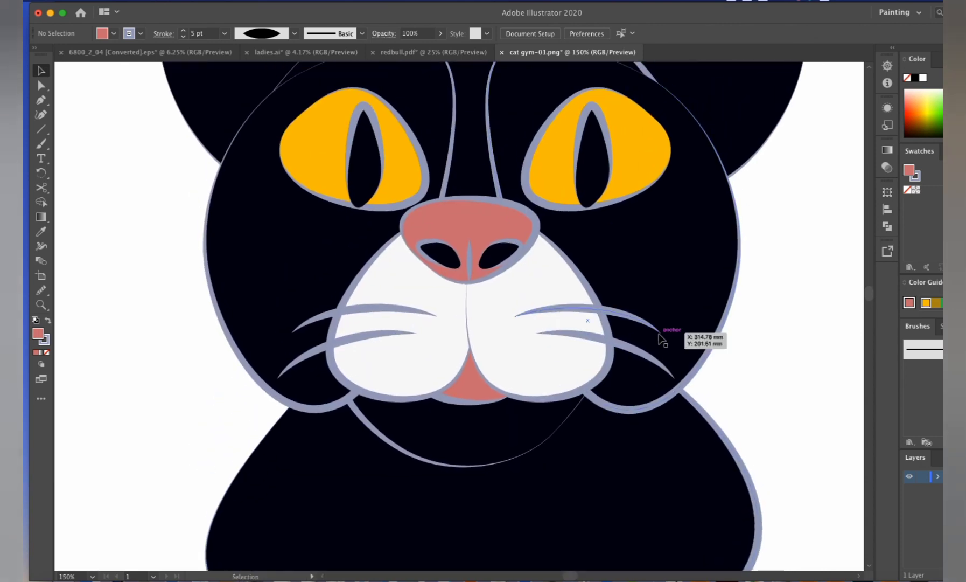
{"action": "left_click", "coordinate": [473, 398]}
{"action": "left_click_drag", "start_coordinate": [473, 393], "coordinate": [473, 378]}
{"action": "double_click", "coordinate": [37, 335]}
{"action": "key", "text": "i"}
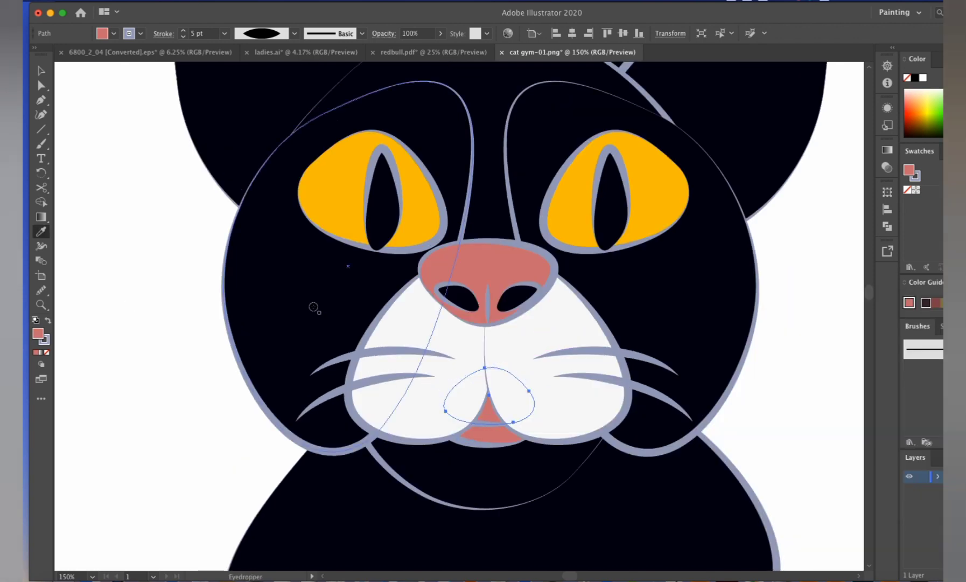
{"action": "left_click", "coordinate": [313, 307]}
{"action": "left_click", "coordinate": [41, 70]}
{"action": "left_click", "coordinate": [156, 202]}
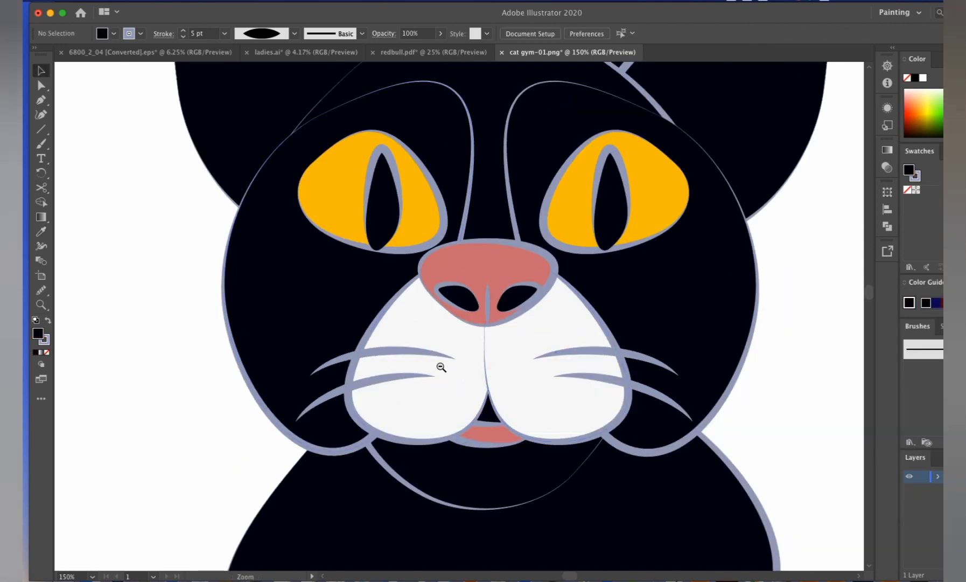
- Move the two right whiskers outward and slightly up across the cheek
{"action": "left_click", "coordinate": [441, 367], "text": "alt+super"}
{"action": "left_click", "coordinate": [441, 367], "text": "alt+super"}
{"action": "left_click", "coordinate": [518, 336], "text": "alt+super"}
{"action": "scroll", "coordinate": [581, 284], "scroll_direction": "up", "scroll_amount": 2}
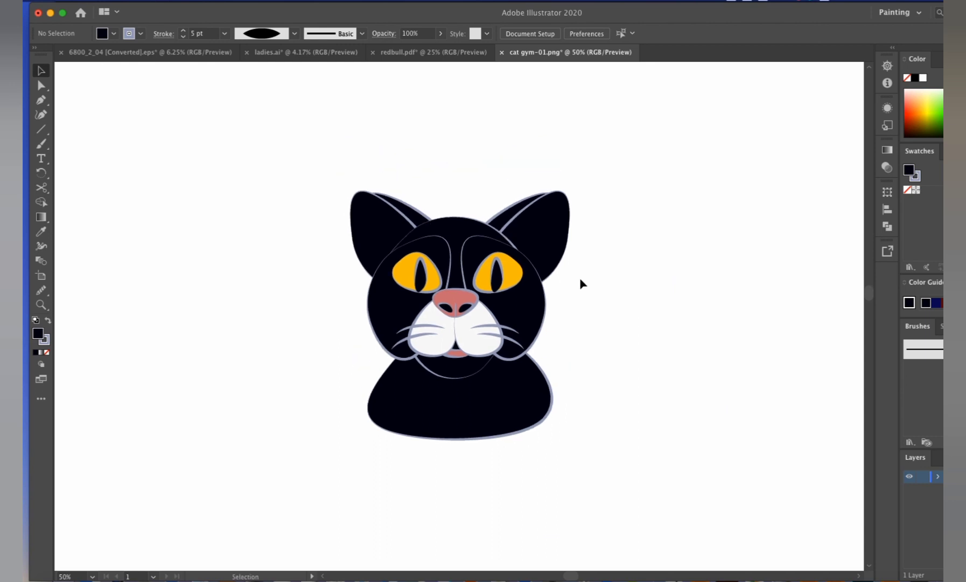
{"action": "left_click", "coordinate": [581, 313]}
{"action": "scroll", "coordinate": [504, 325], "scroll_direction": "left", "scroll_amount": 3}
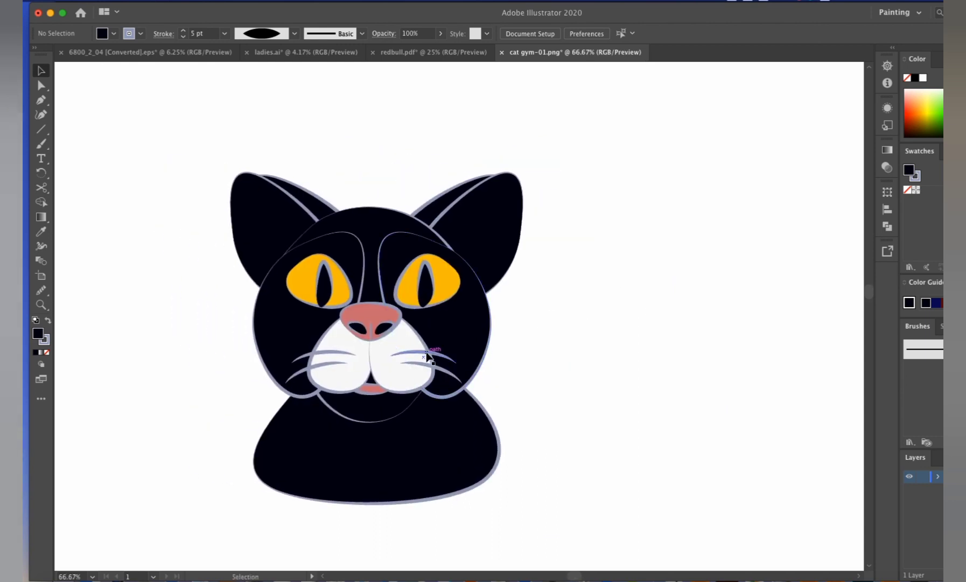
{"action": "left_click", "coordinate": [453, 375]}
{"action": "left_click_drag", "start_coordinate": [461, 351], "coordinate": [496, 343]}
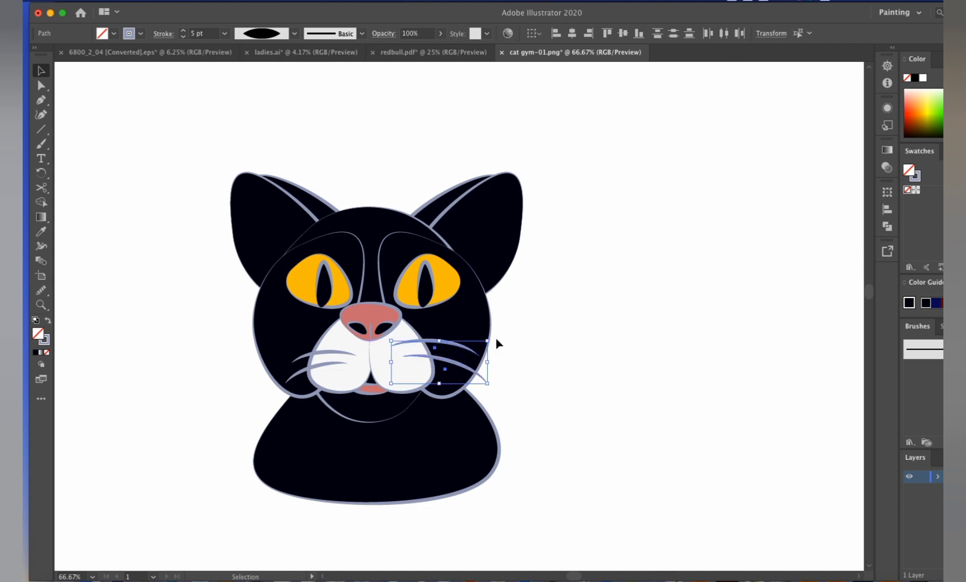
{"action": "left_click", "coordinate": [498, 367]}
- Copy the lower right whisker just beneath itself as a third whisker
{"action": "left_click", "coordinate": [424, 356]}
{"action": "left_click_drag", "start_coordinate": [424, 356], "coordinate": [419, 371], "text": "alt"}
{"action": "left_click", "coordinate": [554, 399]}
- Fan out the right whiskers by rotating the middle one flatter and the top one upward
{"action": "left_click", "coordinate": [488, 378]}
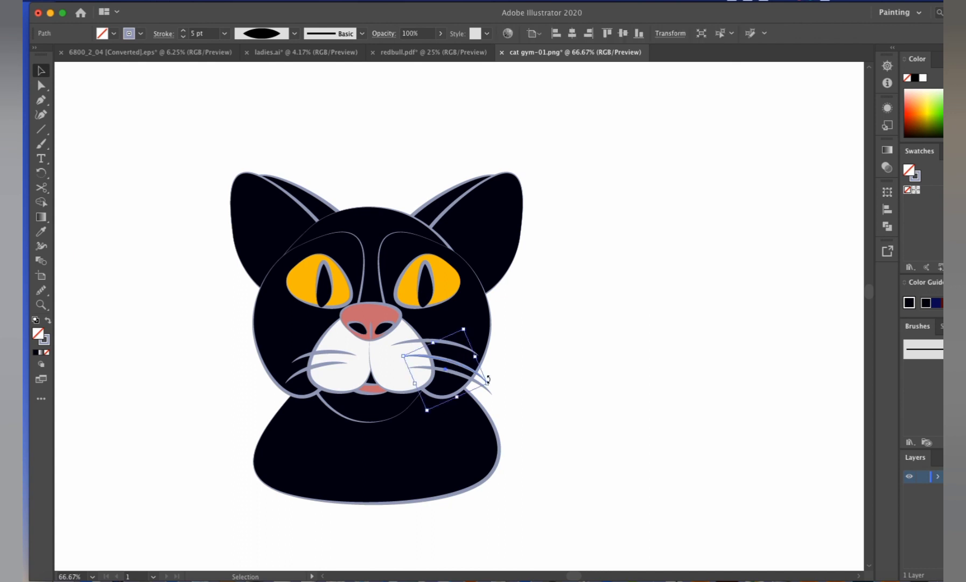
{"action": "left_click_drag", "start_coordinate": [488, 379], "coordinate": [488, 339]}
{"action": "left_click", "coordinate": [550, 365]}
{"action": "left_click", "coordinate": [443, 343]}
{"action": "left_click", "coordinate": [527, 354]}
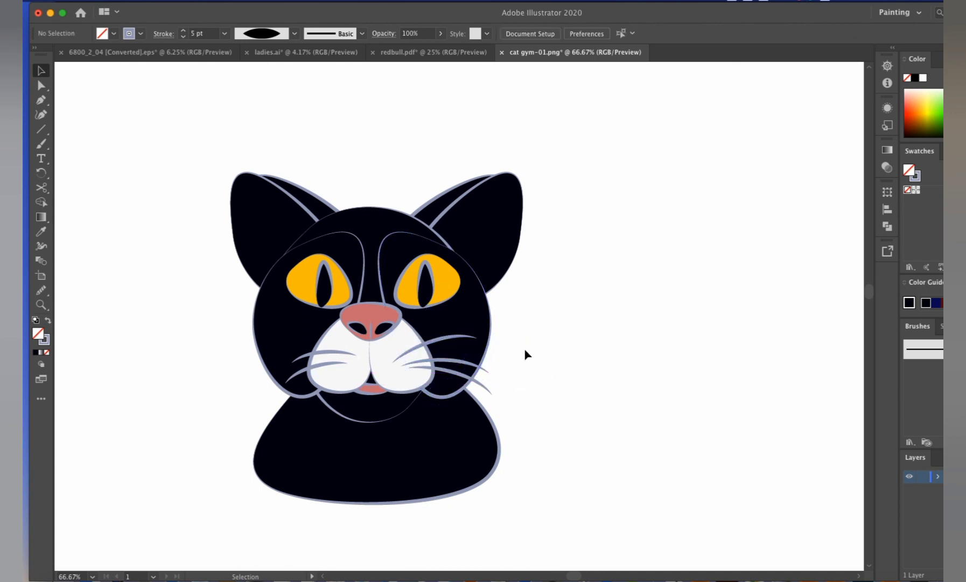
{"action": "left_click", "coordinate": [439, 360]}
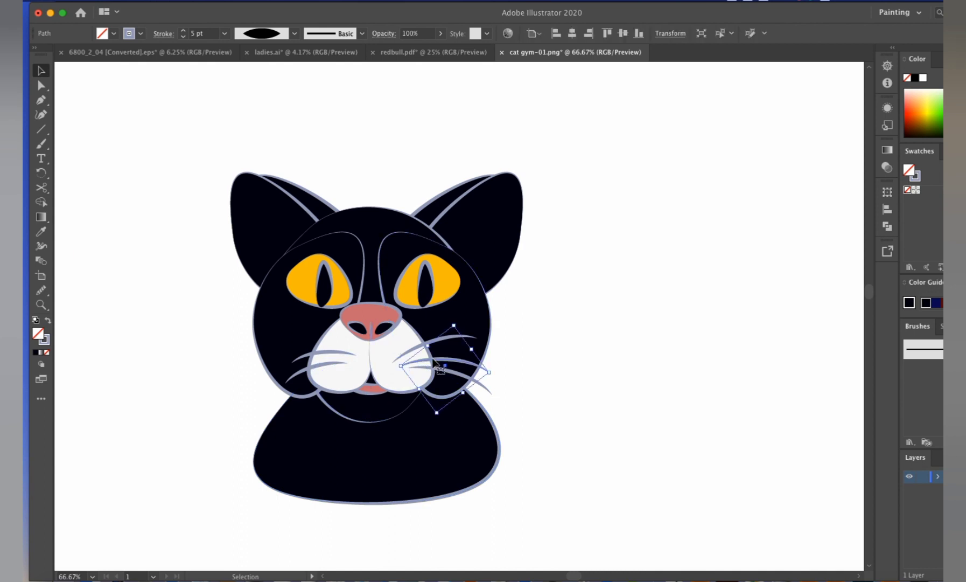
{"action": "left_click", "coordinate": [541, 403]}
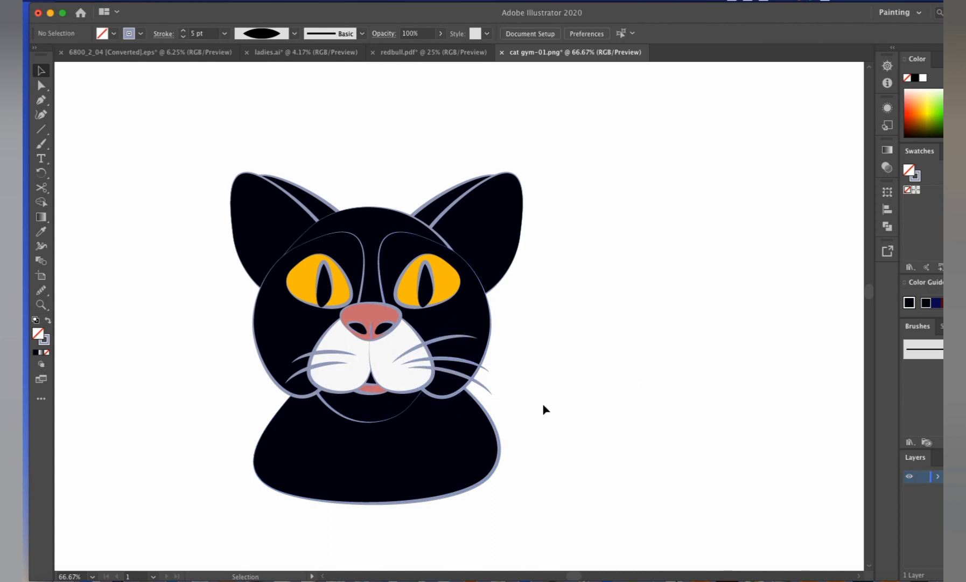
- Delete the two old whiskers on the left cheek
{"action": "left_click", "coordinate": [320, 369]}
{"action": "key", "text": "Delete"}
{"action": "left_click", "coordinate": [332, 354]}
{"action": "key", "text": "Delete"}
- Copy the three right whiskers onto the left cheek and reflect the copies about the vertical axis
{"action": "left_click", "coordinate": [426, 367]}
{"action": "left_click", "coordinate": [457, 359], "text": "shift"}
{"action": "left_click", "coordinate": [446, 339], "text": "shift"}
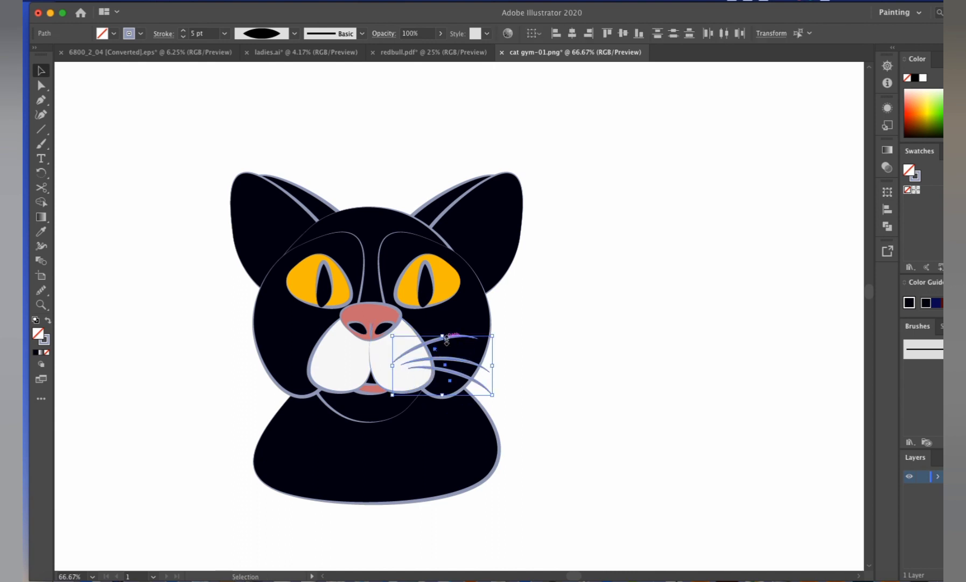
{"action": "left_click_drag", "start_coordinate": [435, 360], "coordinate": [310, 367], "text": "alt"}
{"action": "right_click", "coordinate": [311, 367]}
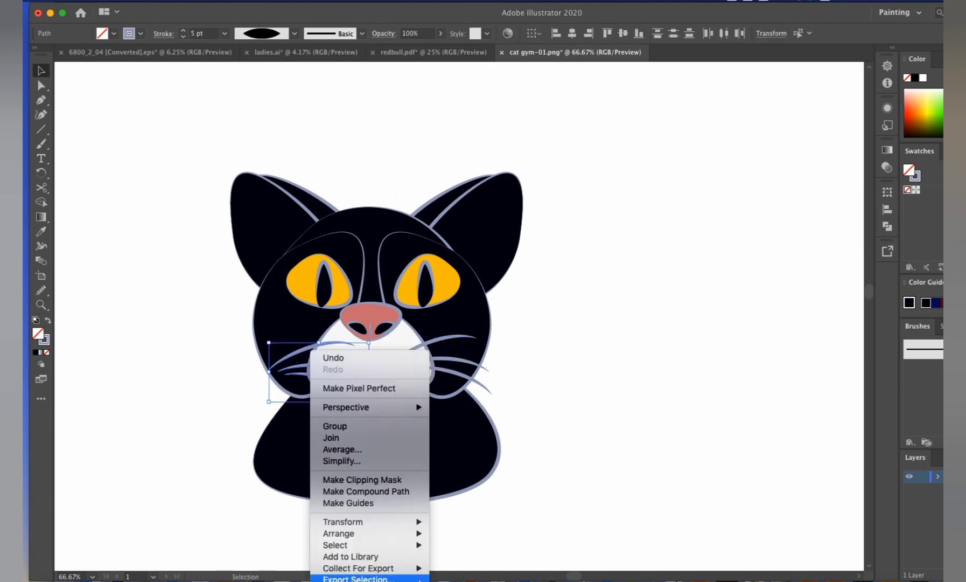
{"action": "mouse_move", "coordinate": [377, 521]}
{"action": "left_click", "coordinate": [464, 518]}
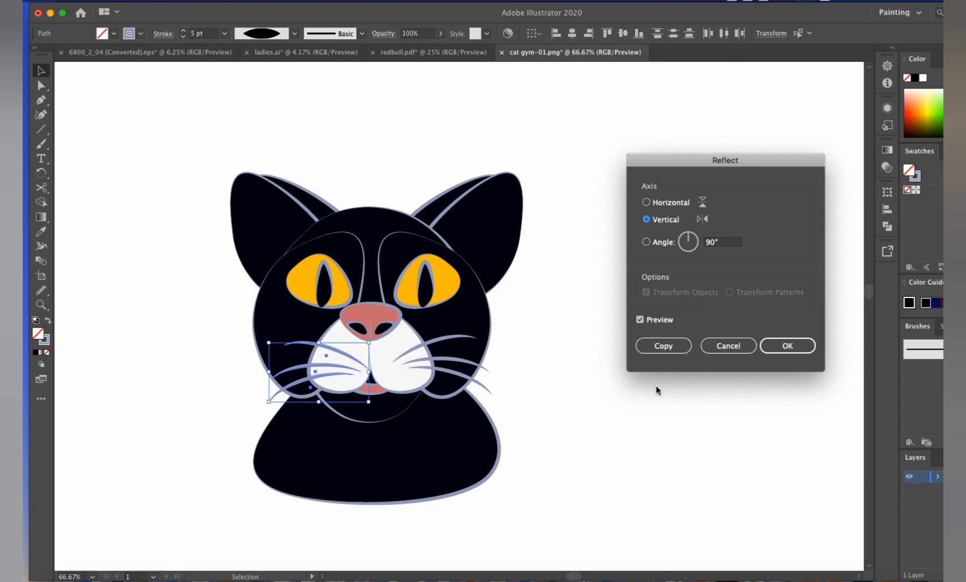
{"action": "left_click", "coordinate": [782, 344]}
- Nudge the reflected whiskers left and up until they mirror the right set
{"action": "key", "text": "Left"}
{"action": "key", "text": "Left"}
{"action": "key", "text": "Left"}
{"action": "key", "text": "Left"}
{"action": "key", "text": "Left"}
{"action": "key", "text": "Left"}
{"action": "key", "text": "Left"}
{"action": "key", "text": "Left"}
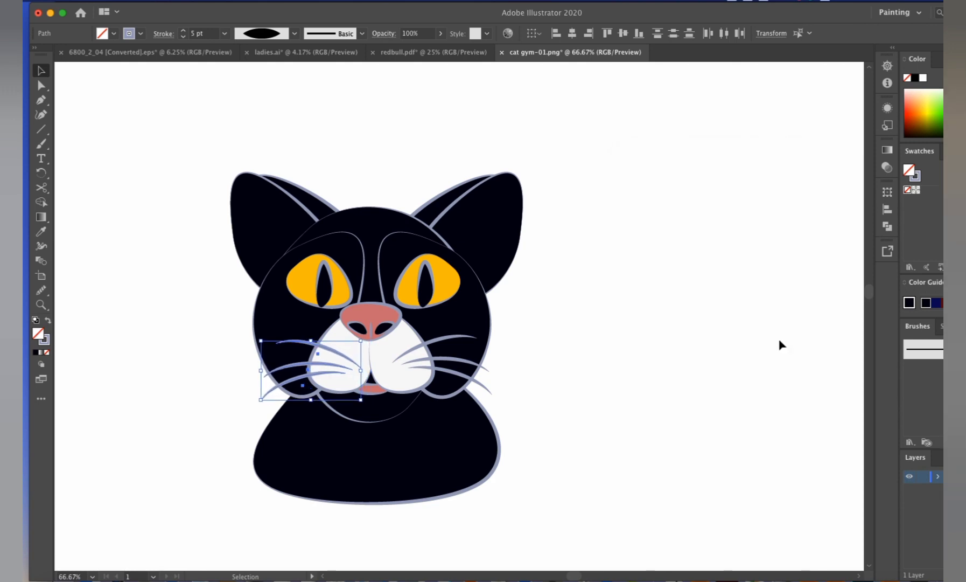
{"action": "key", "text": "Up"}
{"action": "key", "text": "Left"}
{"action": "key", "text": "Left"}
{"action": "key", "text": "Left"}
{"action": "key", "text": "Left"}
{"action": "key", "text": "Left"}
{"action": "key", "text": "Up"}
{"action": "key", "text": "Up"}
{"action": "key", "text": "Up"}
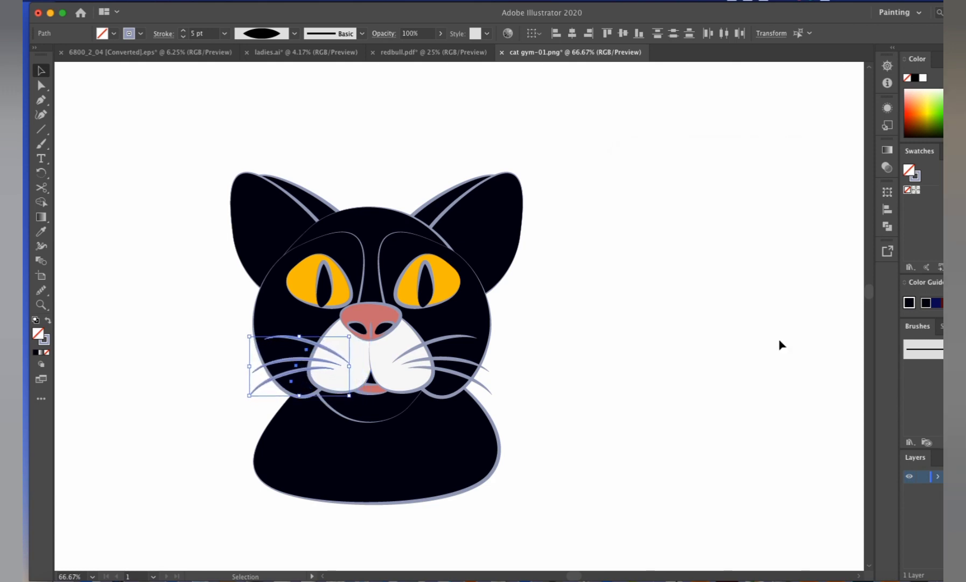
{"action": "left_click", "coordinate": [754, 433]}
- Select the whole cat drawing and flatten it slightly by lowering its upper edge
{"action": "scroll", "coordinate": [753, 432], "scroll_direction": "left", "scroll_amount": 3}
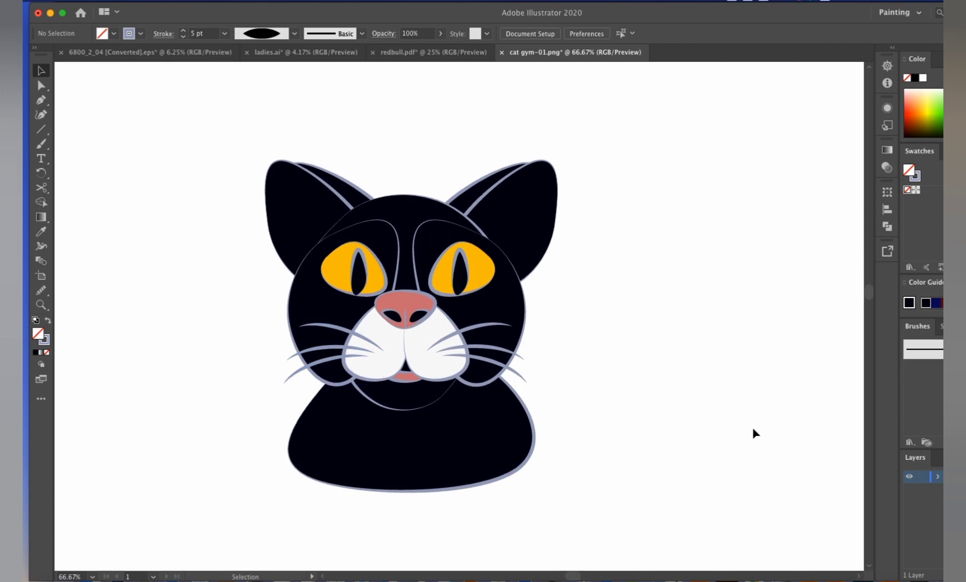
{"action": "scroll", "coordinate": [697, 484], "scroll_direction": "left", "scroll_amount": 2}
{"action": "left_click_drag", "start_coordinate": [698, 487], "coordinate": [354, 129]}
{"action": "left_click_drag", "start_coordinate": [472, 145], "coordinate": [471, 157]}
{"action": "left_click", "coordinate": [496, 120]}
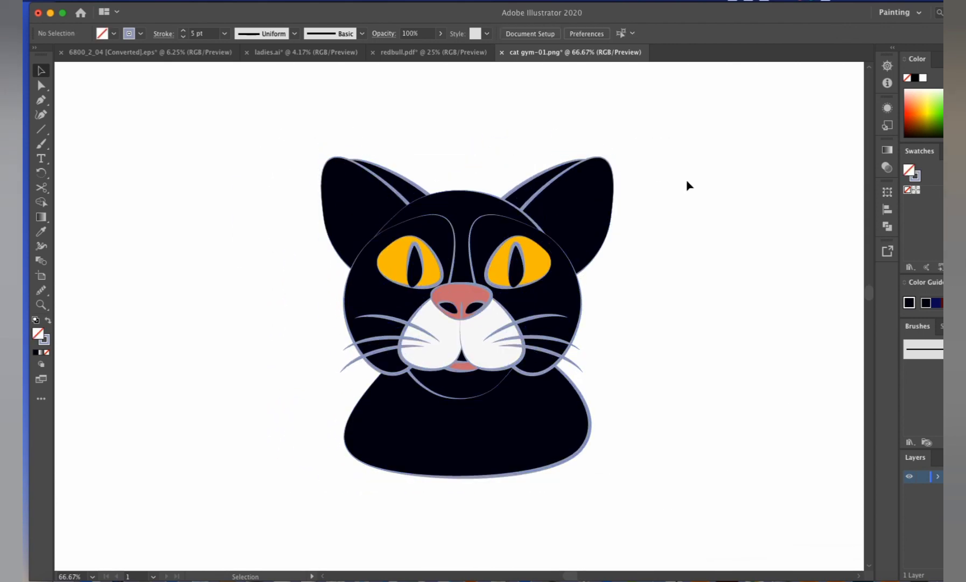
- Swap the fill and stroke colours of the forehead shape to give it a lavender-grey fill
{"action": "left_click", "coordinate": [584, 245], "text": "alt+super"}
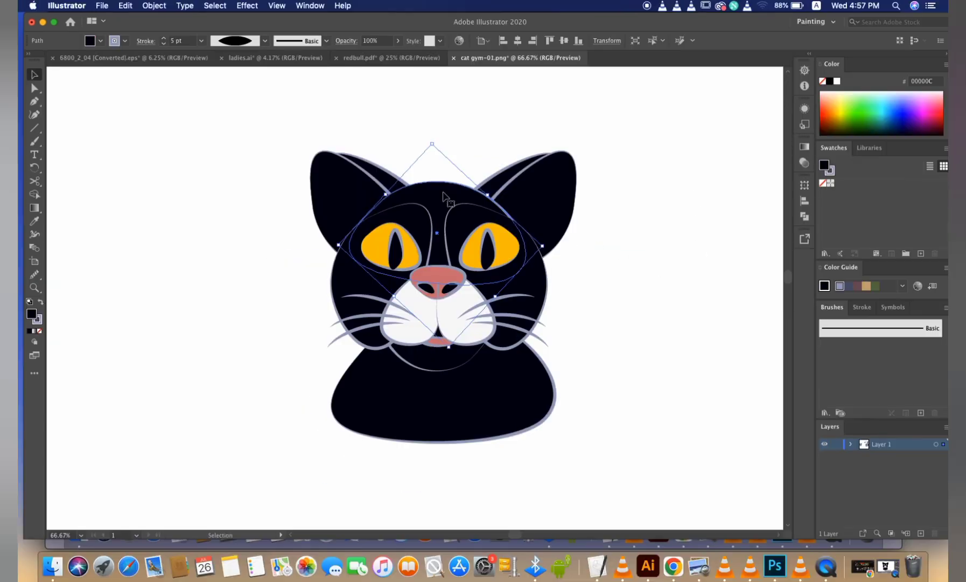
{"action": "left_click", "coordinate": [41, 303]}
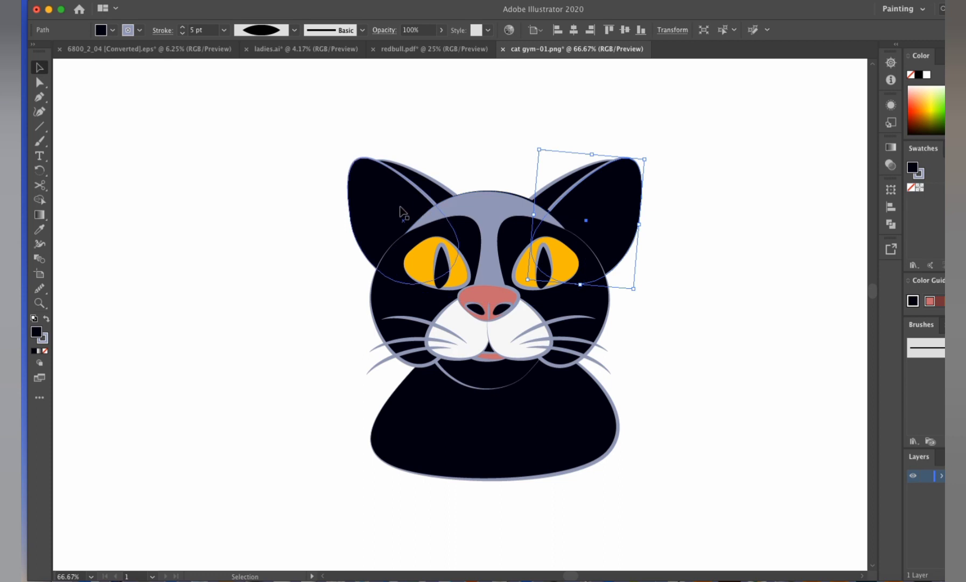
- Fill the front shapes of both ears with the pink sampled from the nose
{"action": "left_click", "coordinate": [400, 207], "text": "shift"}
{"action": "left_click", "coordinate": [39, 229]}
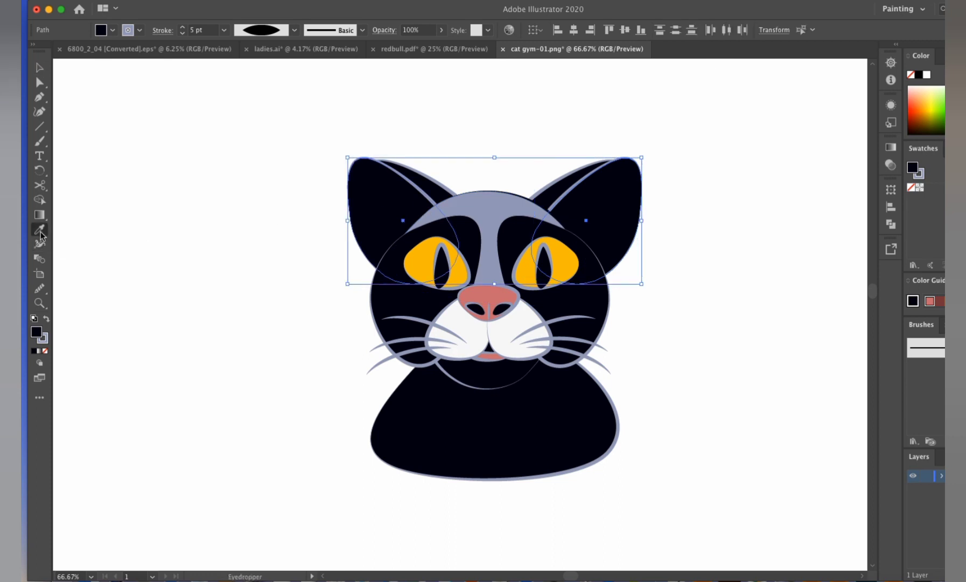
{"action": "left_click", "coordinate": [487, 292]}
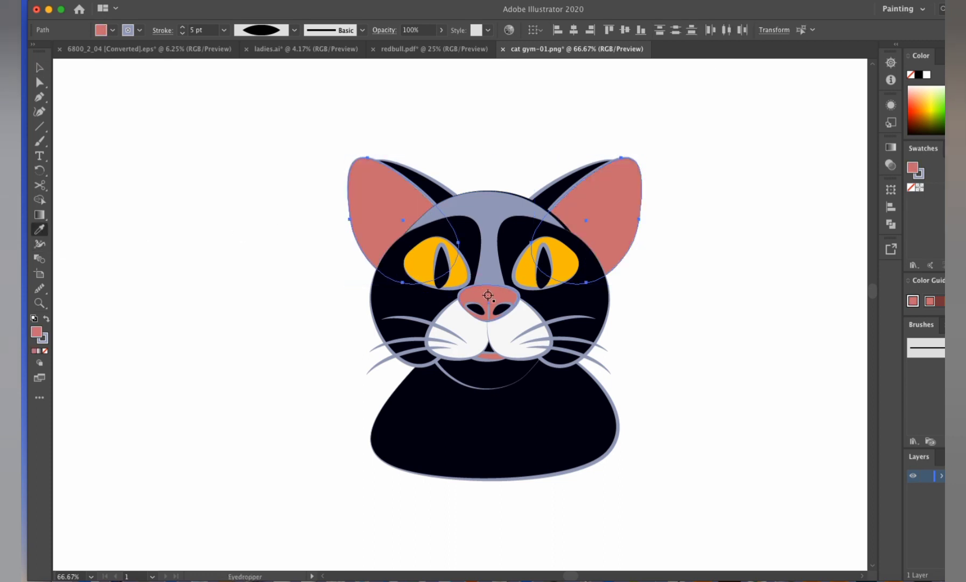
{"action": "left_click", "coordinate": [39, 67]}
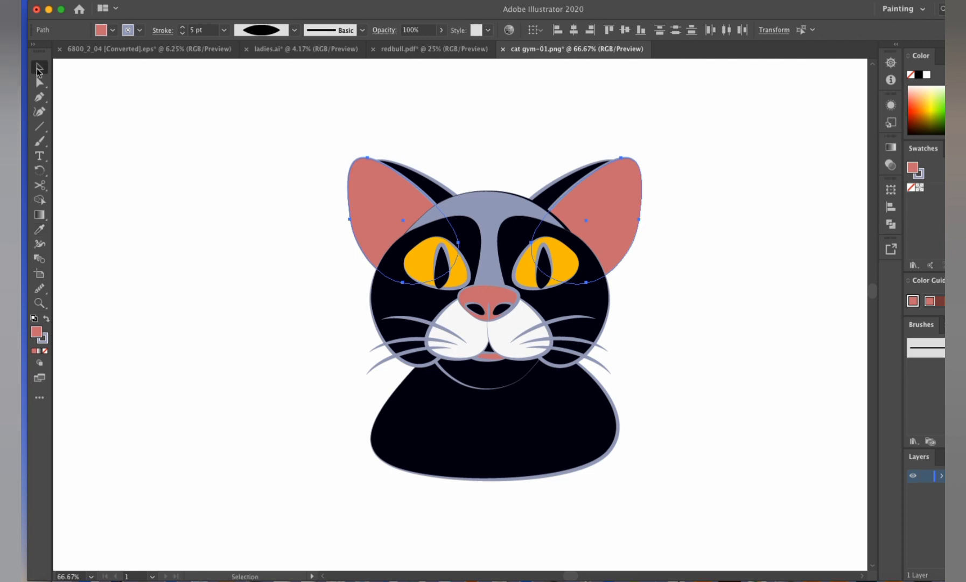
{"action": "left_click", "coordinate": [178, 190]}
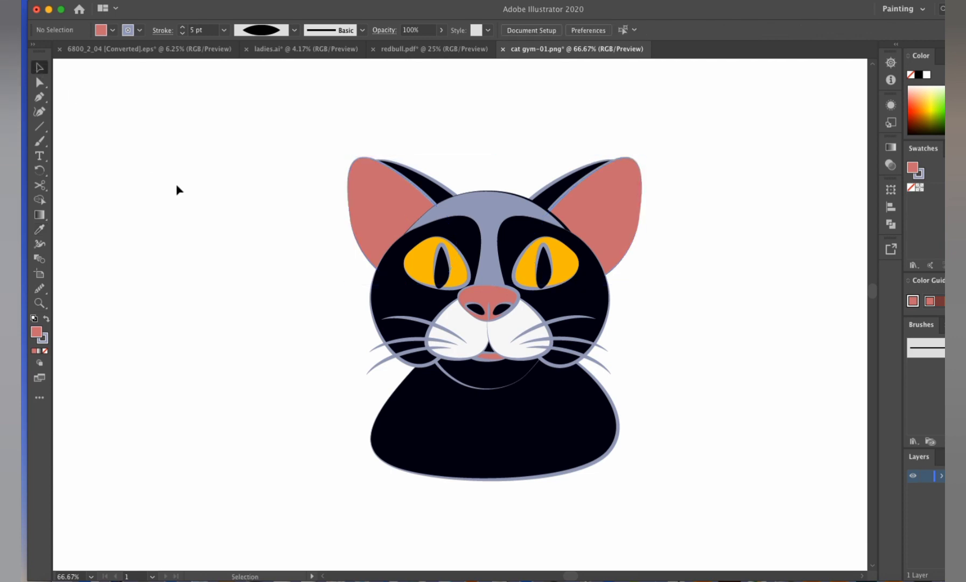
{"action": "left_click", "coordinate": [127, 227], "text": "super"}
{"action": "scroll", "coordinate": [391, 281], "scroll_direction": "right", "scroll_amount": 8}
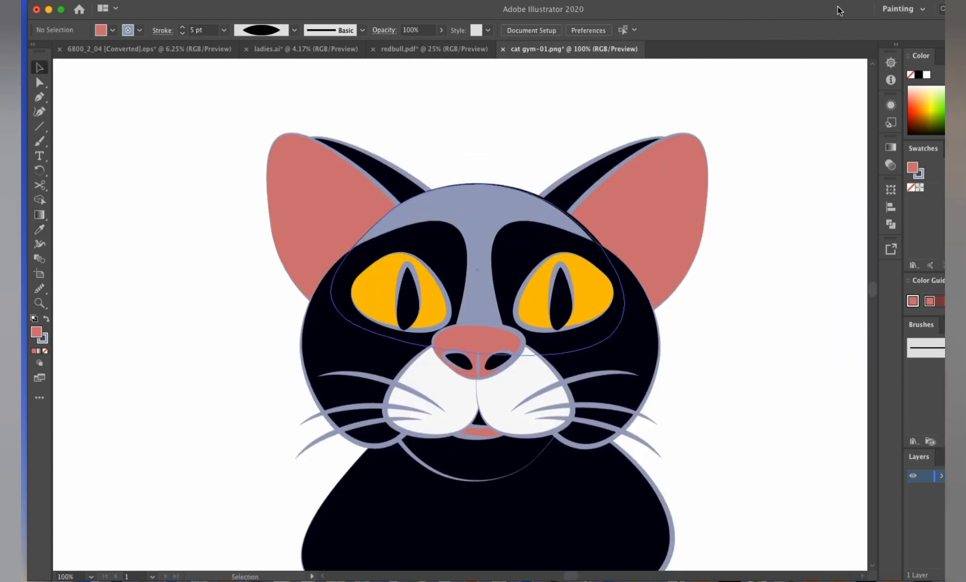